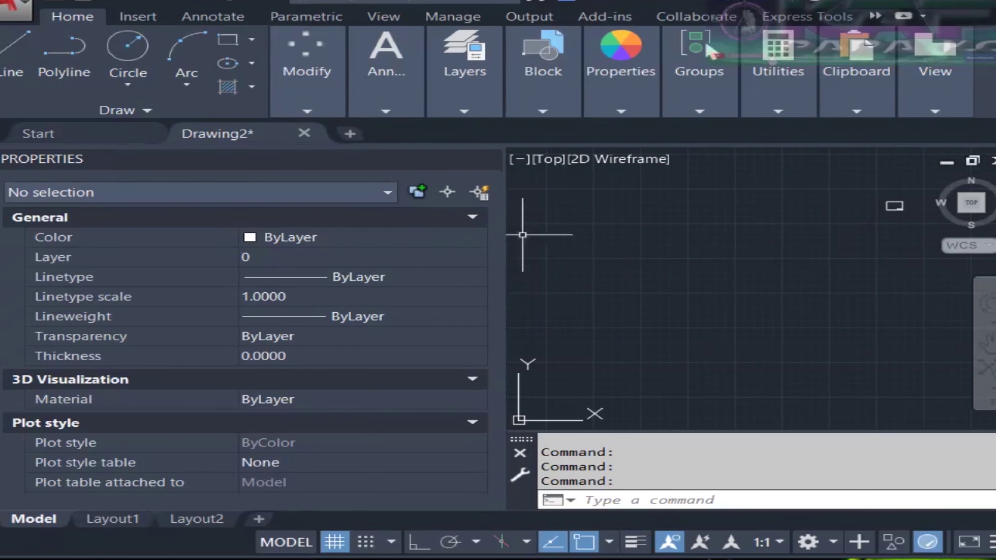
Create a new layer named PO and make it the current layer.
left_click(461, 104)
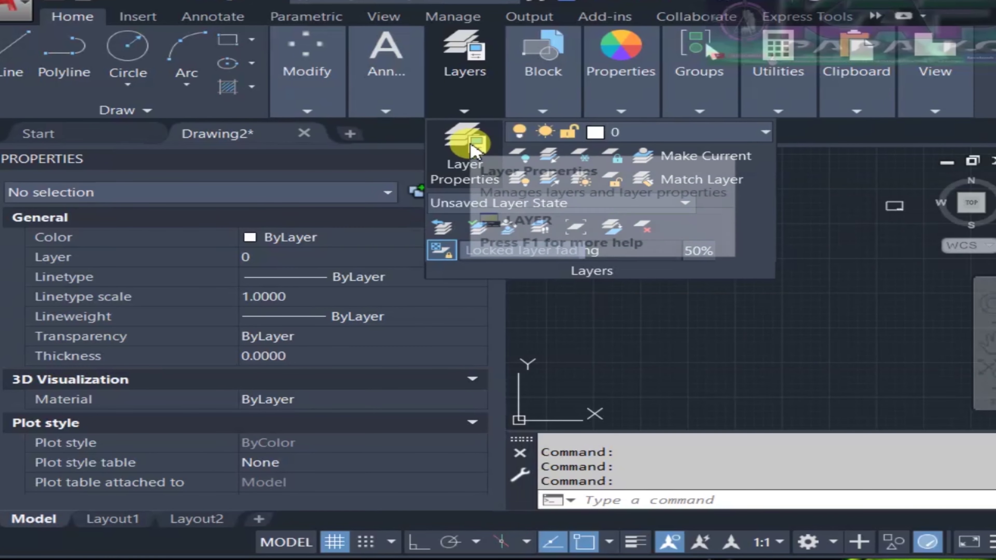
left_click(472, 167)
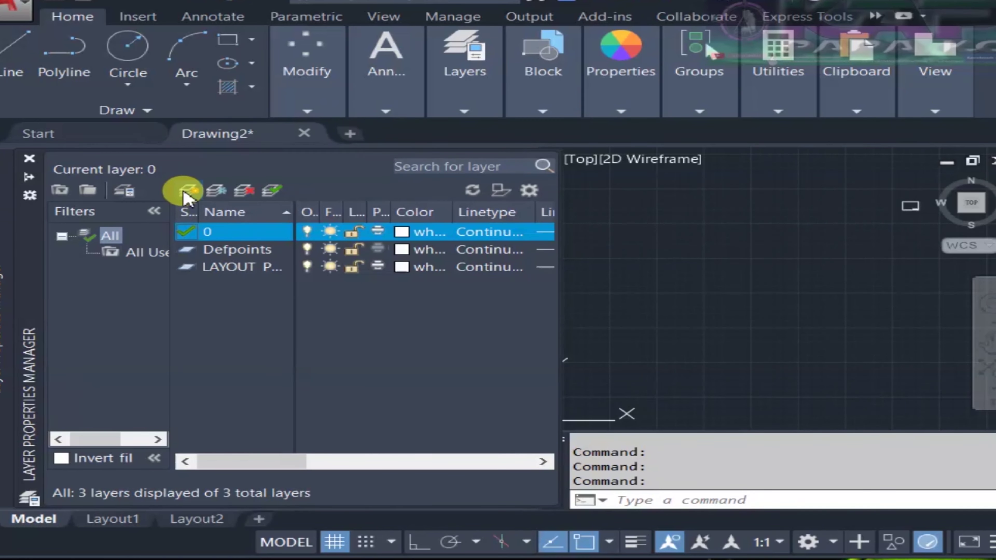
left_click(185, 194)
type("PO")
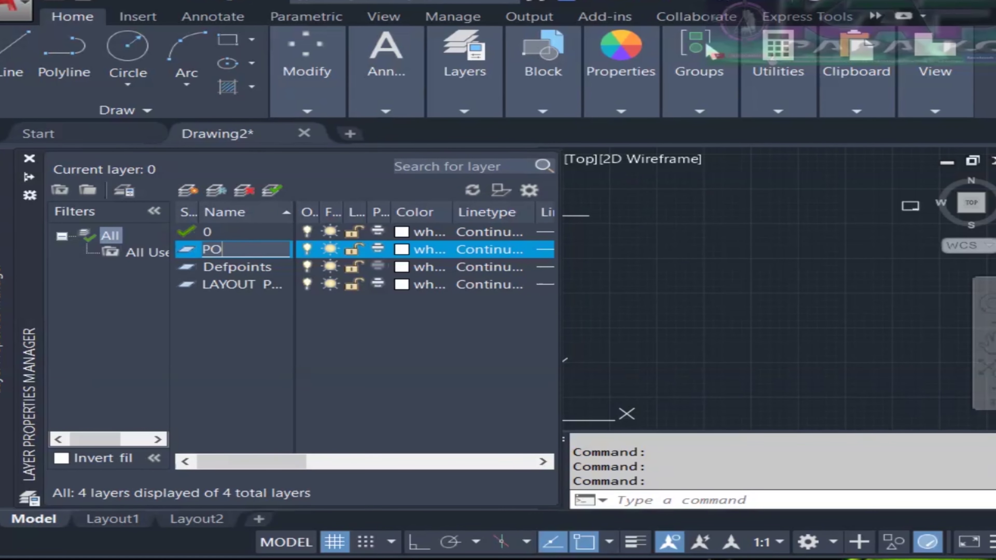
left_click(217, 252)
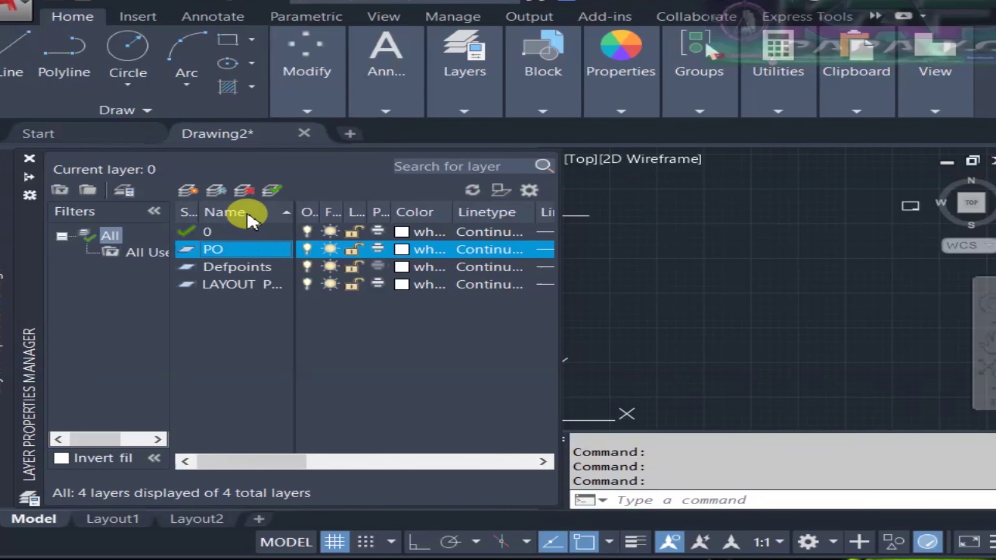
left_click(270, 192)
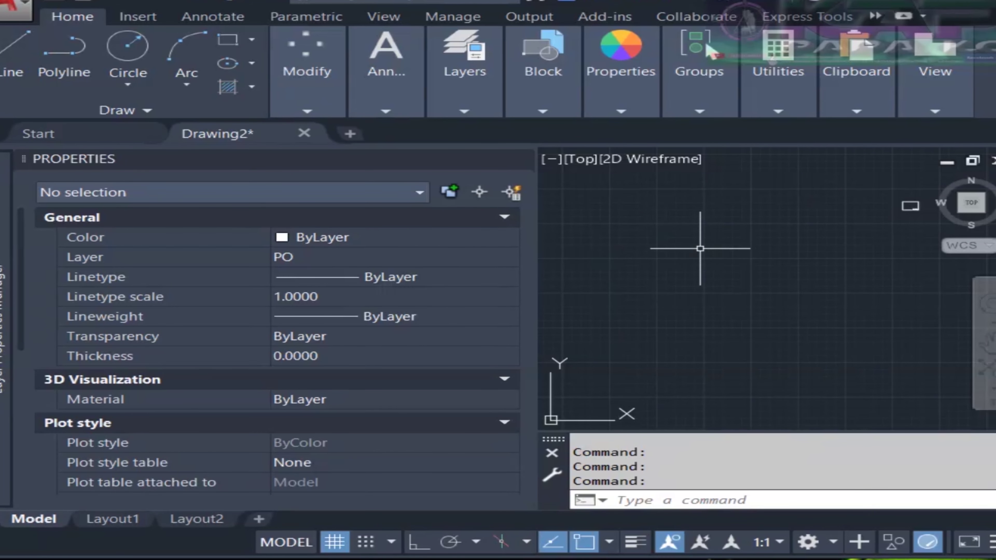
left_click(465, 113)
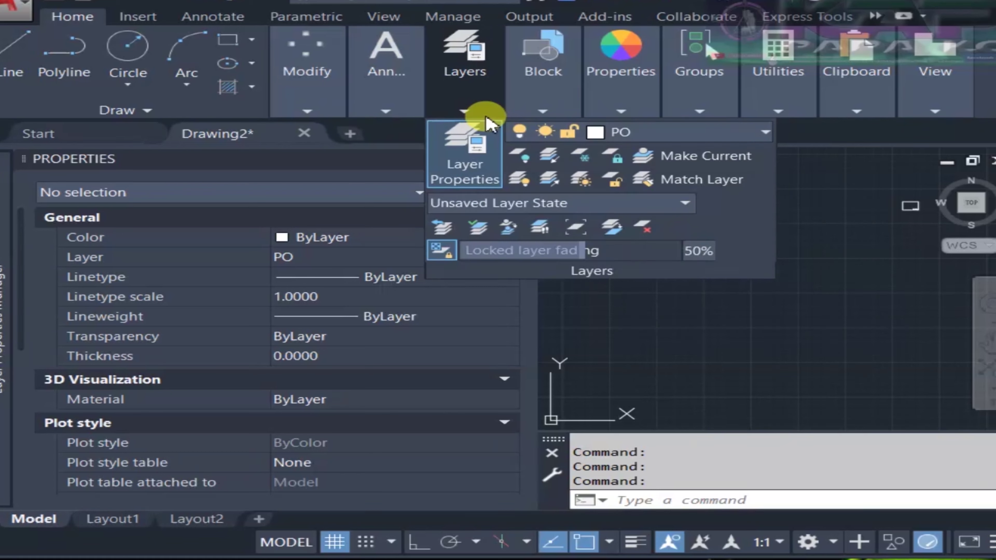
left_click(763, 334)
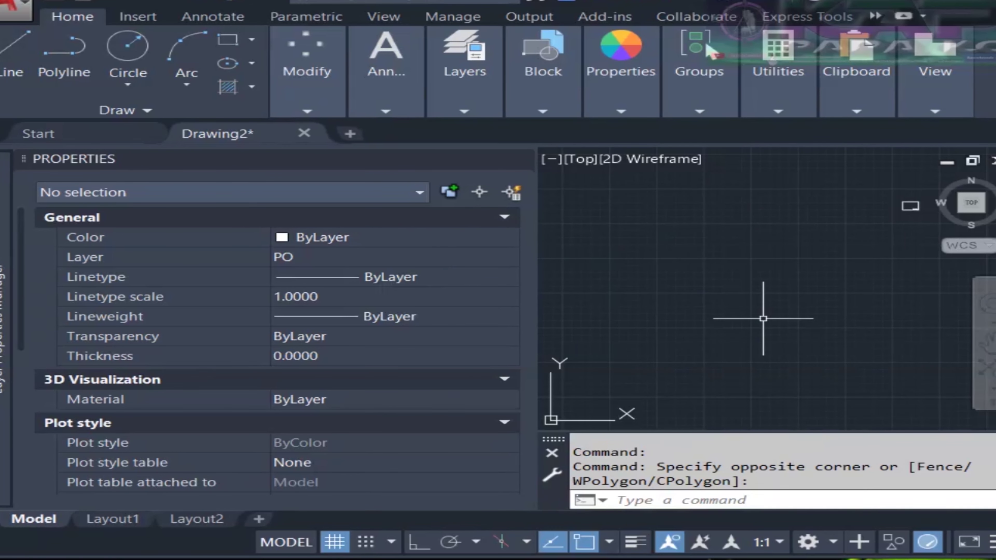
Plot the coordinate pairs copied from the spreadsheet as points on layer PO with the Multiple Points command.
scroll(764, 319, "down", 4)
middle_click_drag(758, 302, 710, 353)
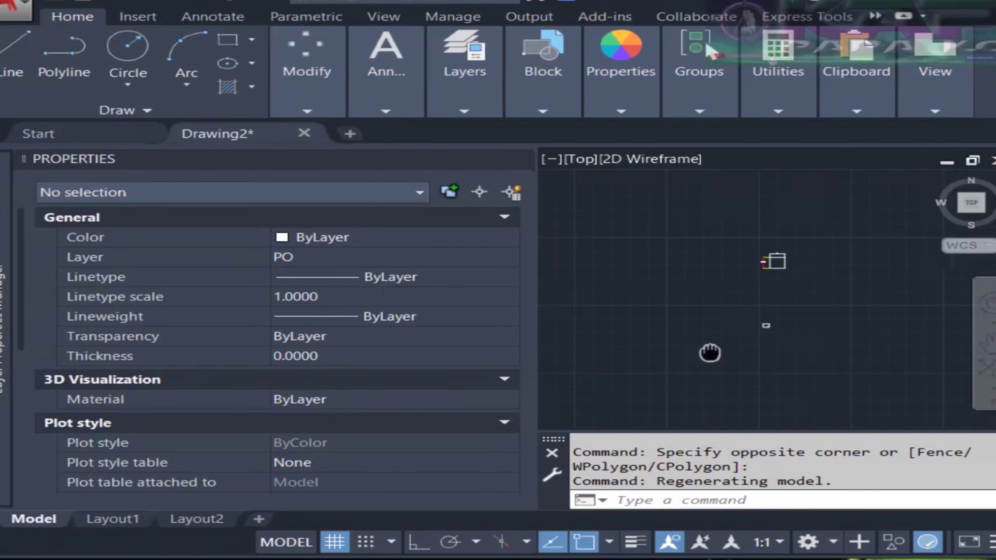
left_click(117, 114)
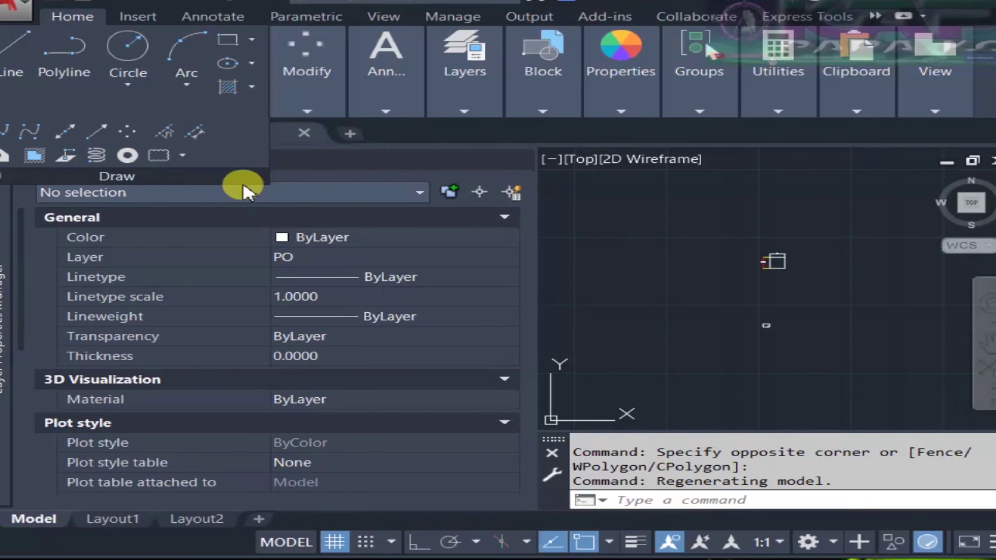
left_click(128, 142)
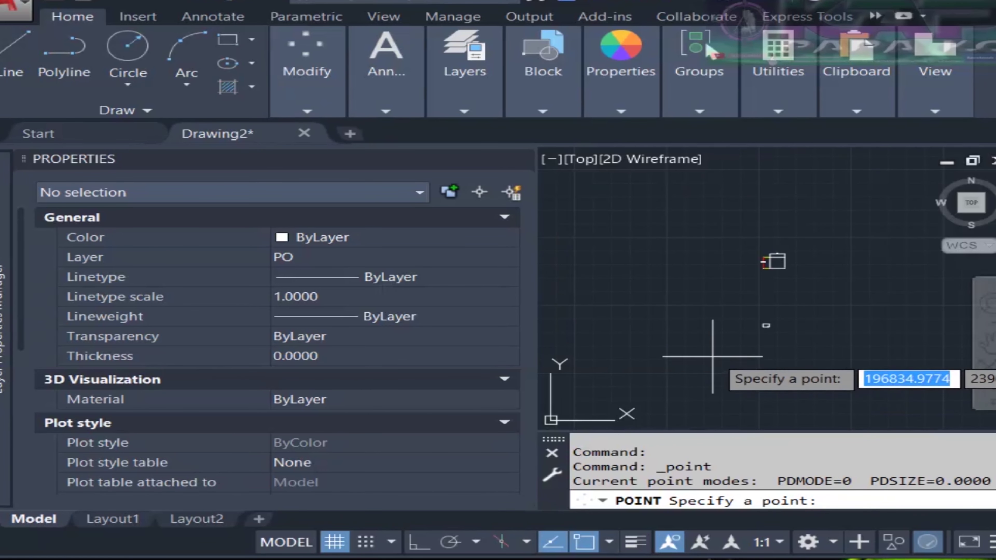
key("Escape")
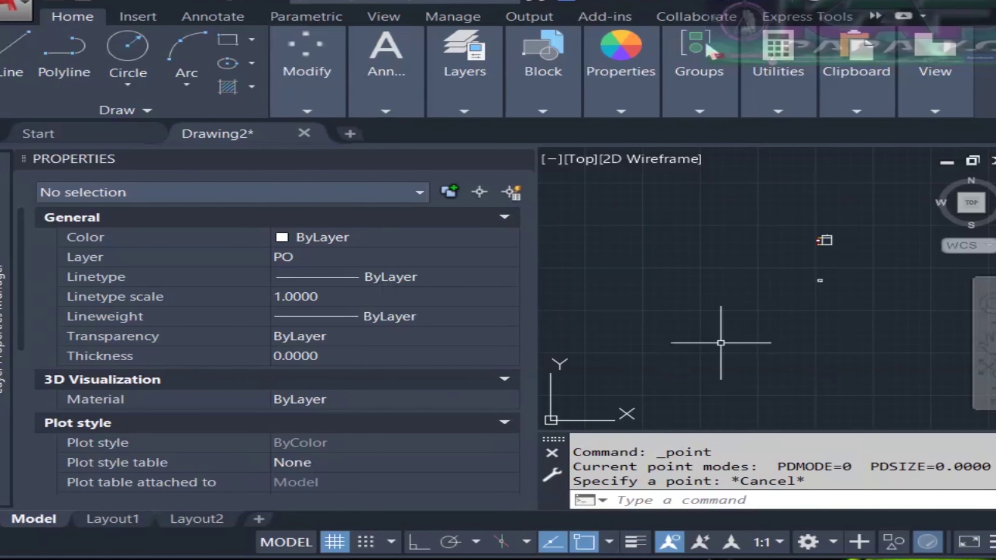
Set the point style to a circle with an X through it, size 0.3 in absolute units, using DDPTYPE.
type("DD")
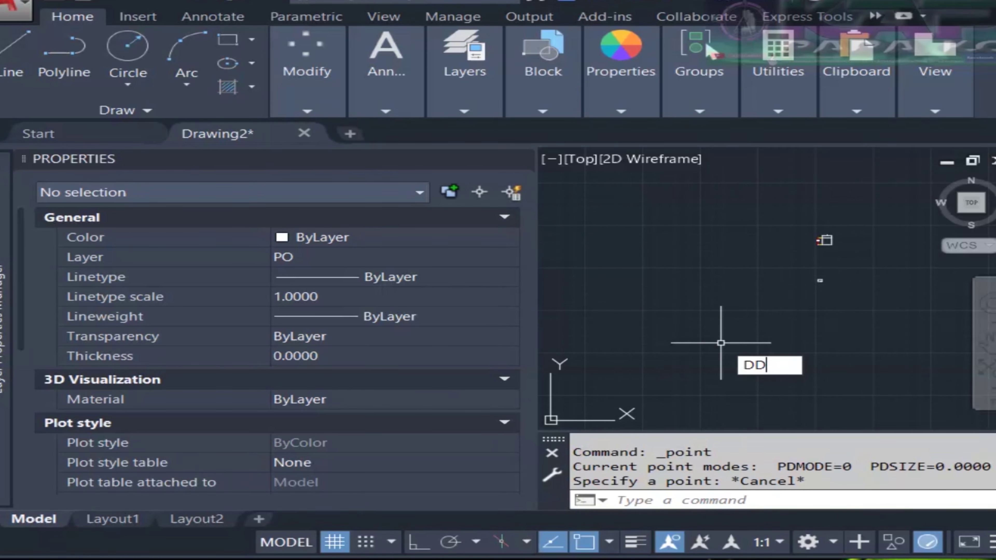
type("PTYPE")
key("Return")
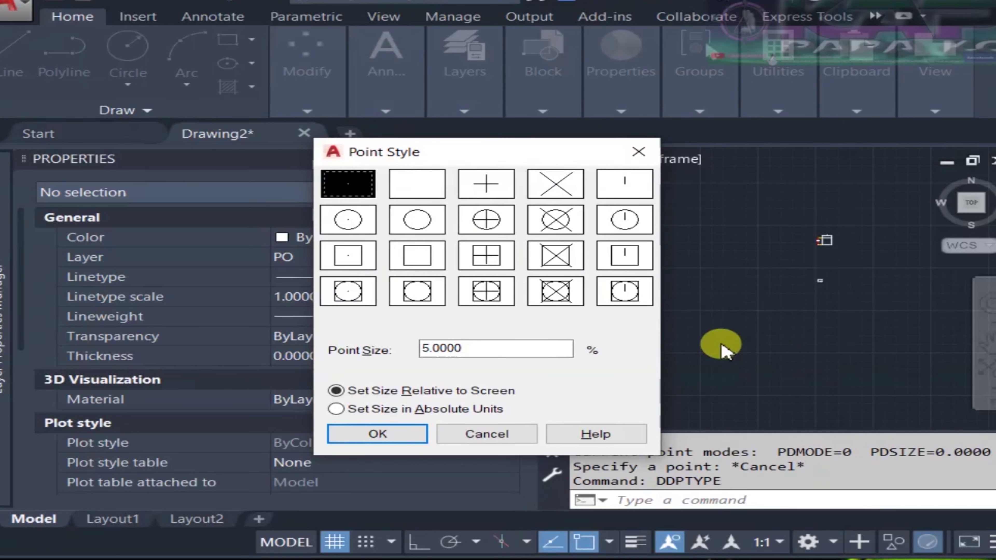
left_click(553, 219)
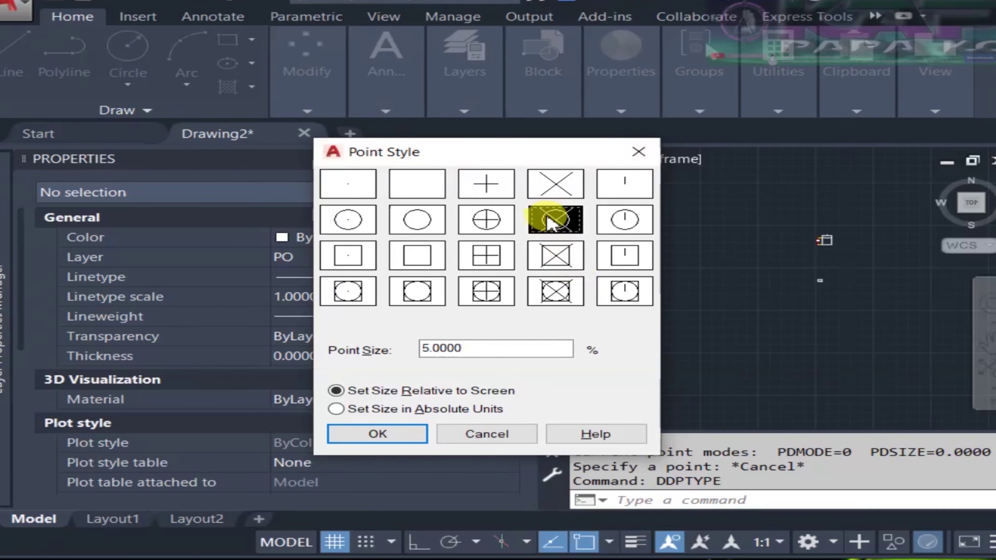
left_click_drag(485, 349, 389, 353)
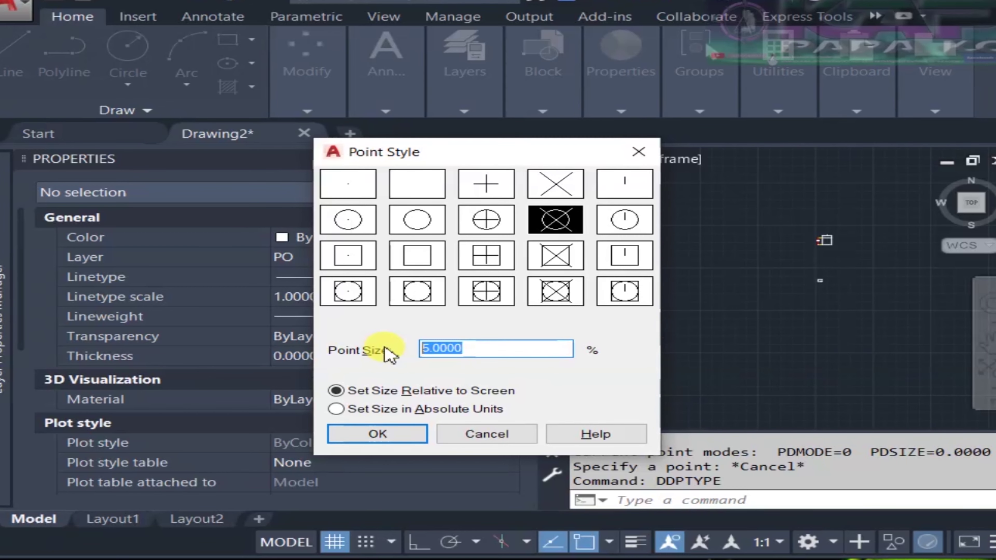
type("0")
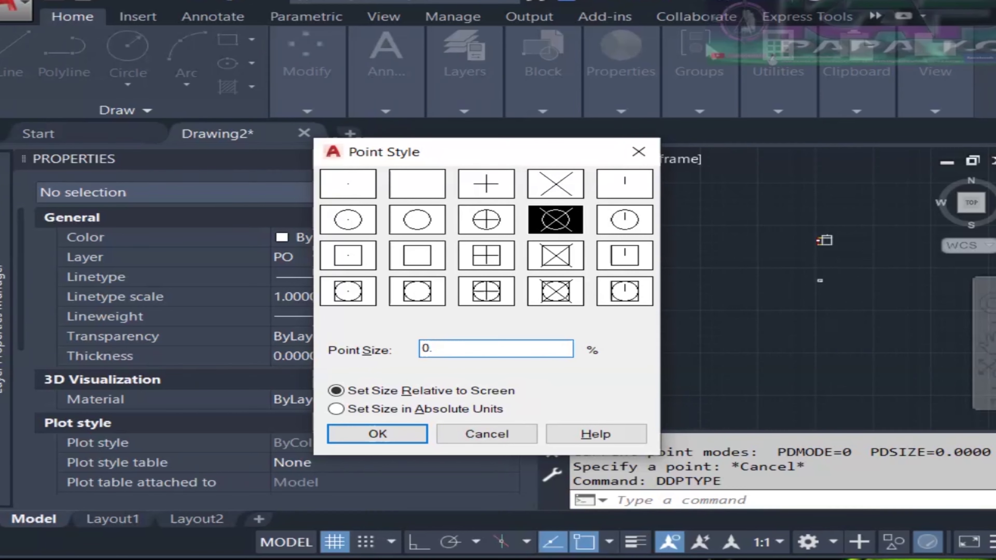
type(".3")
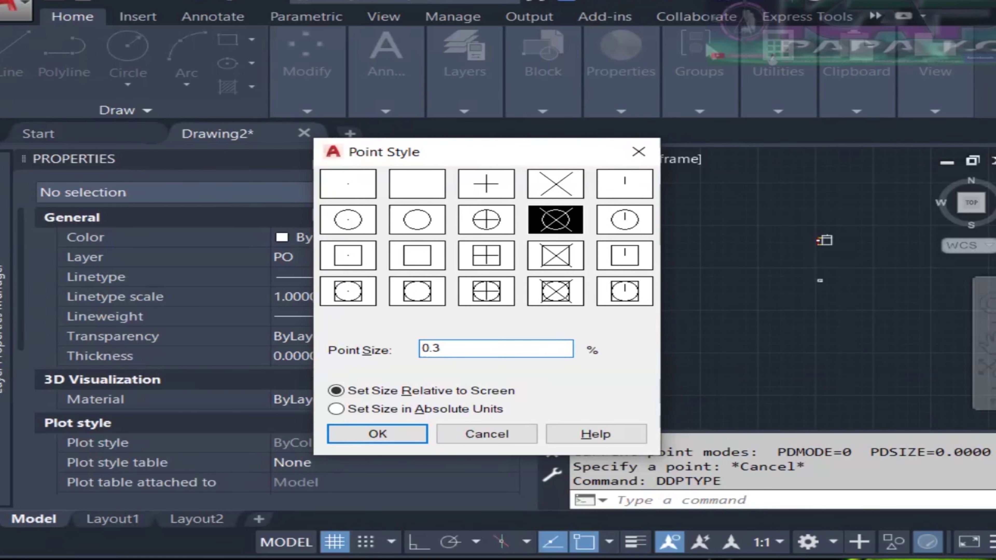
left_click(336, 409)
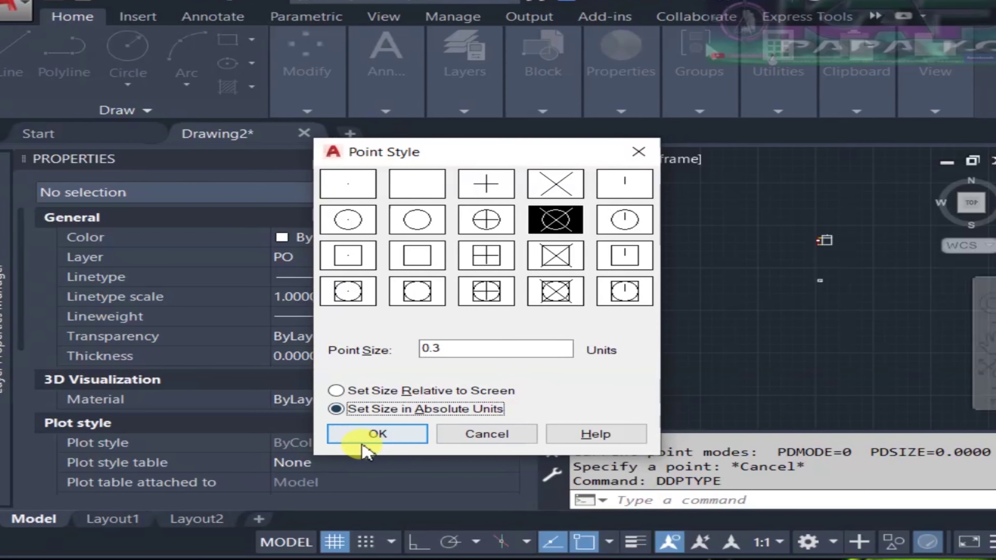
left_click(388, 435)
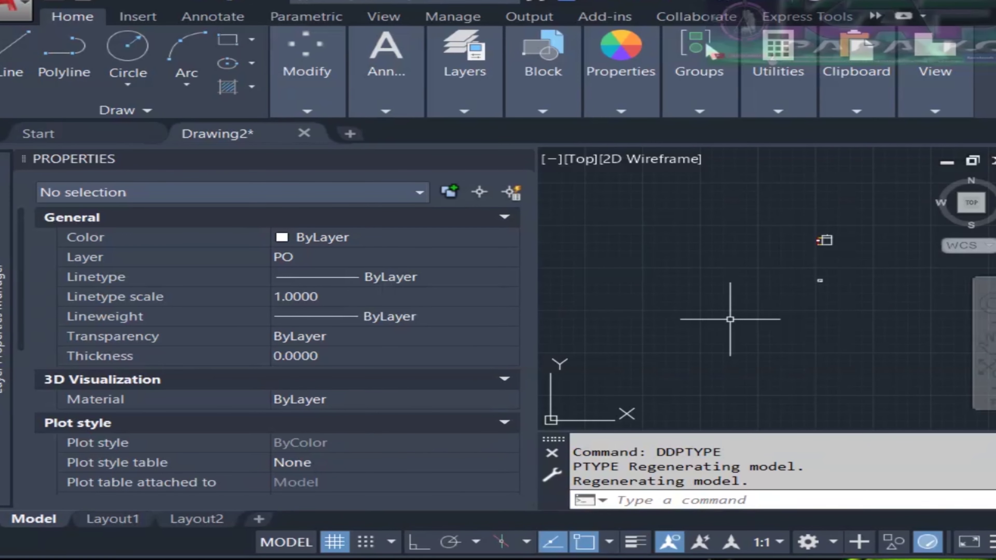
Zoom to the drawing extents and examine one of the plotted point markers up close.
left_click(730, 309)
key("Escape")
type("z")
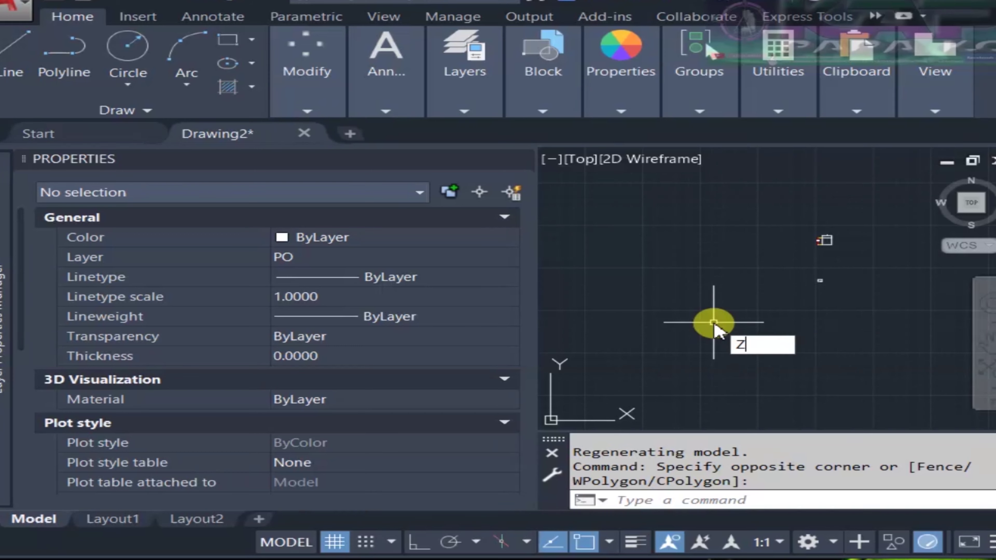
key("Return")
type("e")
key("Return")
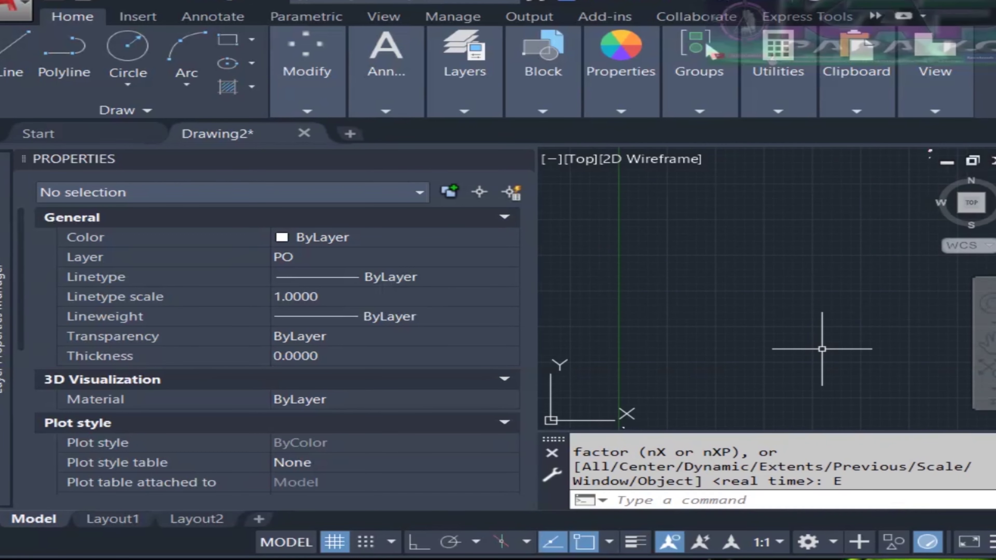
middle_click_drag(648, 428, 709, 335)
scroll(684, 344, "up", 5)
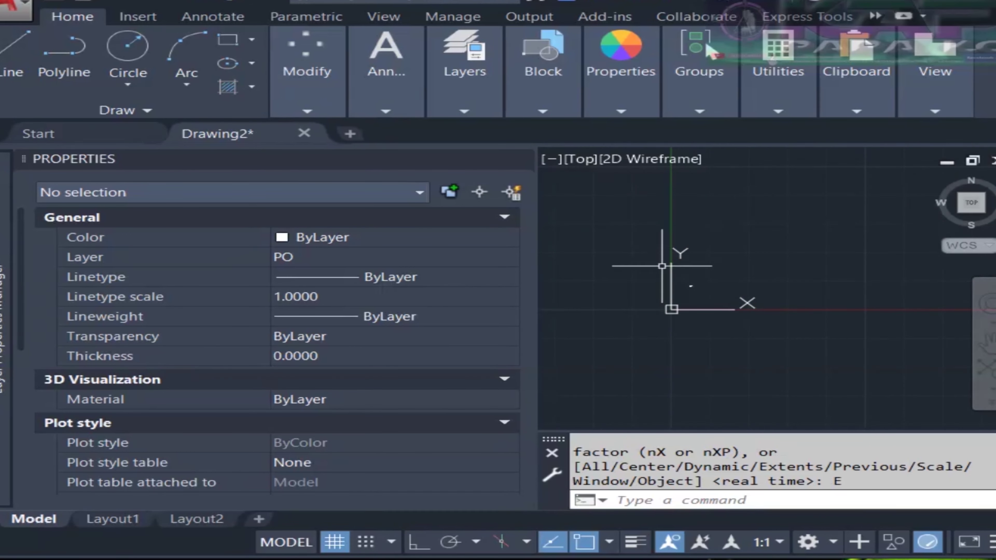
scroll(661, 268, "up", 5)
scroll(778, 295, "up", 5)
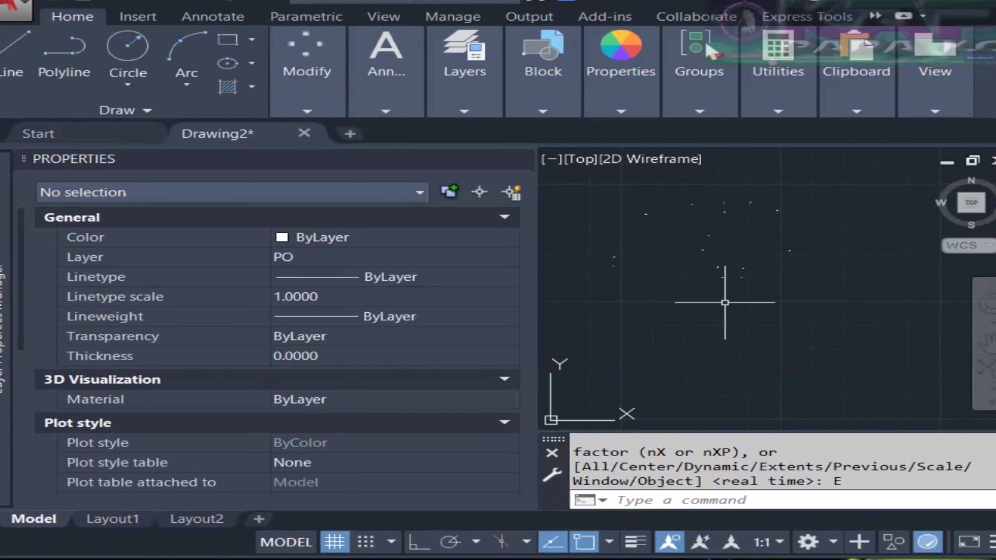
scroll(713, 265, "up", 3)
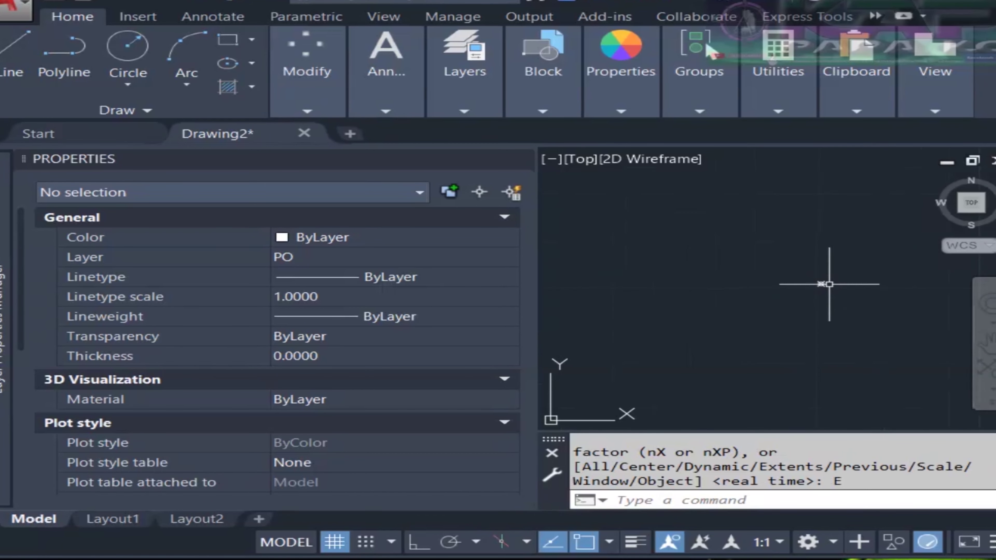
mouse_move(814, 306)
middle_mouse_down()
mouse_move(701, 342)
mouse_move(823, 303)
middle_mouse_up()
scroll(720, 332, "up", 5)
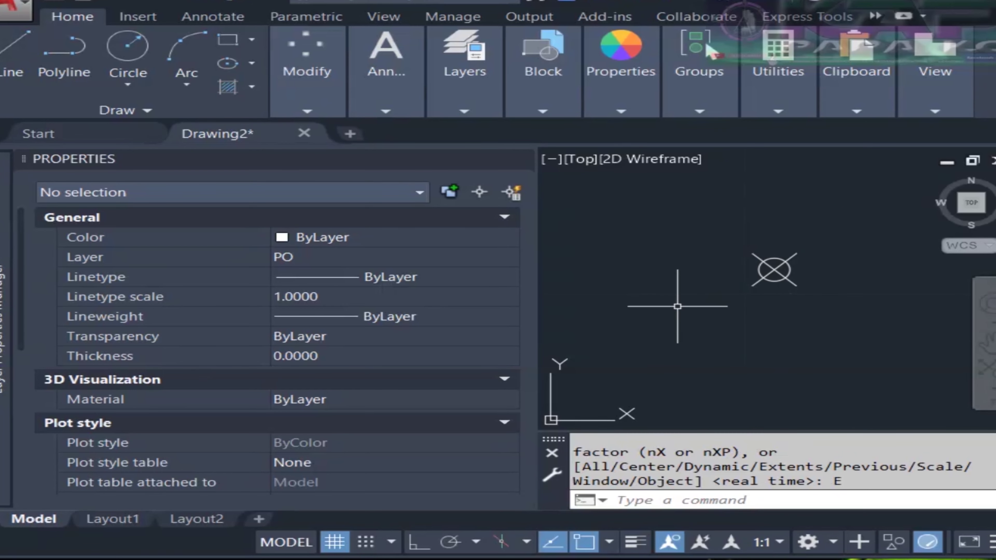
scroll(798, 319, "up", 3)
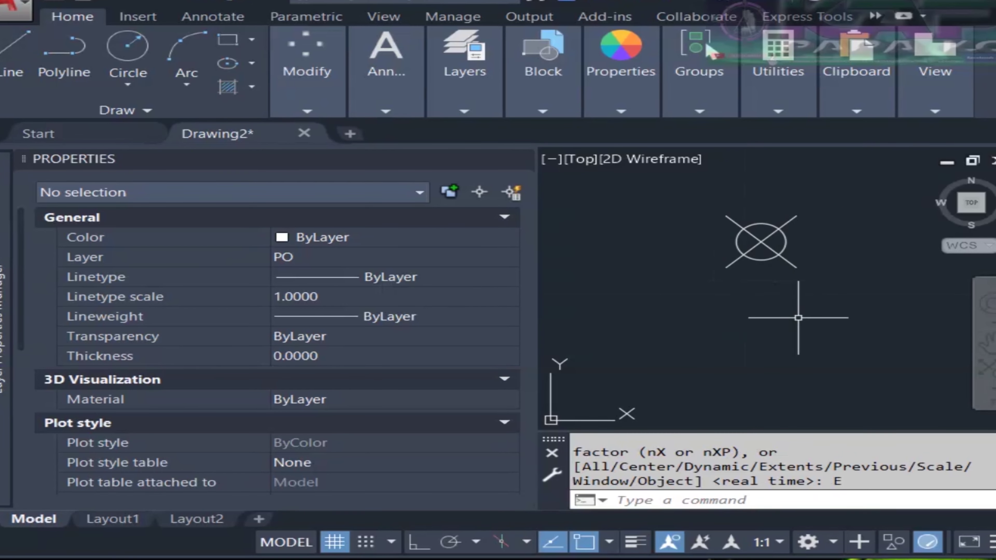
Examine the westernmost plotted points and the overall layout of the point group.
scroll(782, 260, "down", 8)
scroll(804, 267, "down", 8)
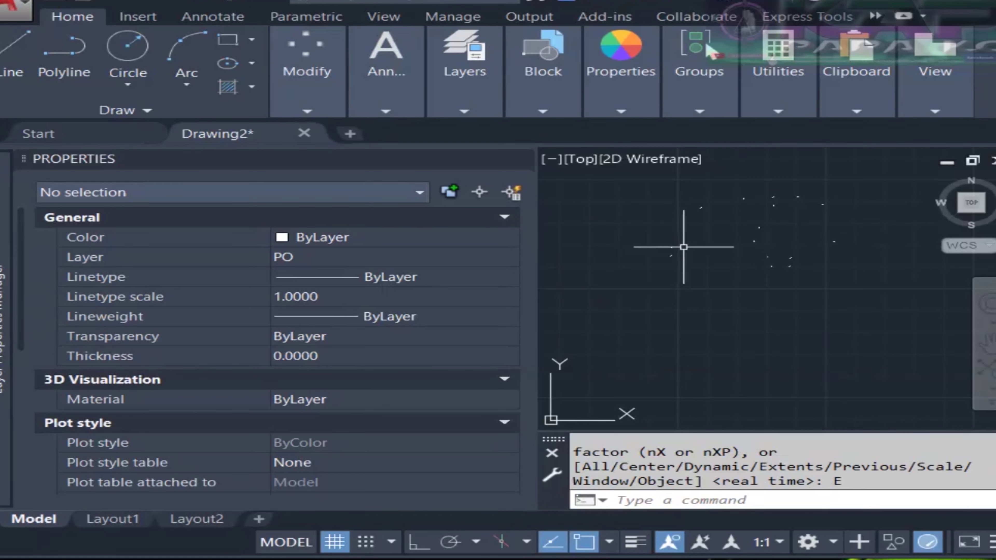
middle_click_drag(684, 248, 868, 234)
scroll(871, 231, "up", 5)
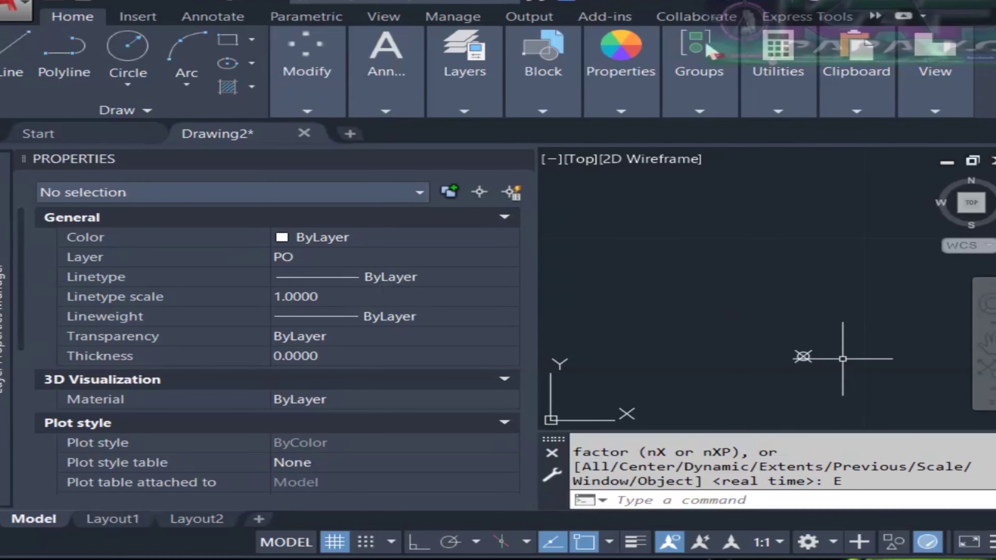
scroll(779, 294, "up", 3)
scroll(782, 291, "up", 3)
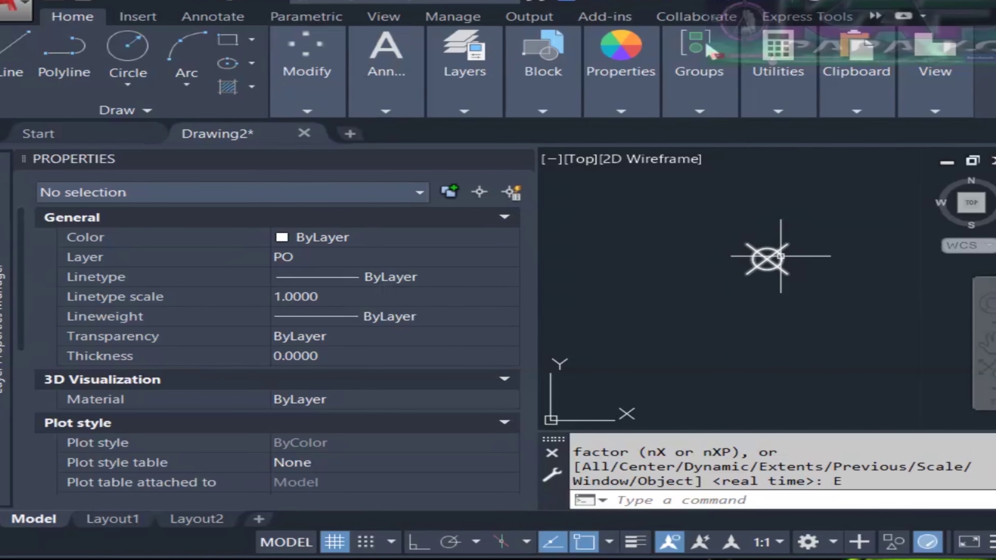
scroll(778, 256, "up", 5)
scroll(804, 277, "down", 9)
scroll(802, 278, "down", 4)
middle_click_drag(849, 302, 801, 267)
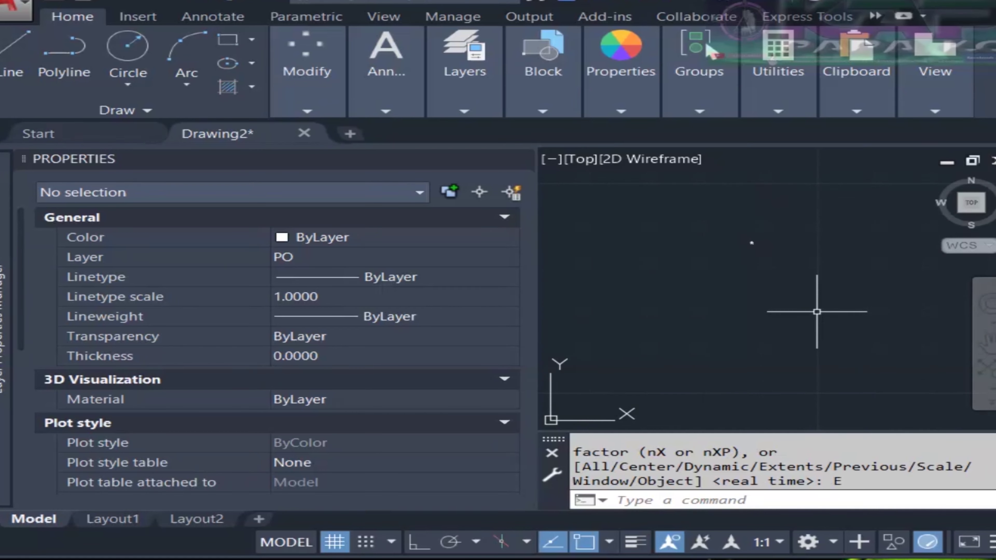
middle_click_drag(861, 314, 741, 277)
scroll(746, 292, "down", 4)
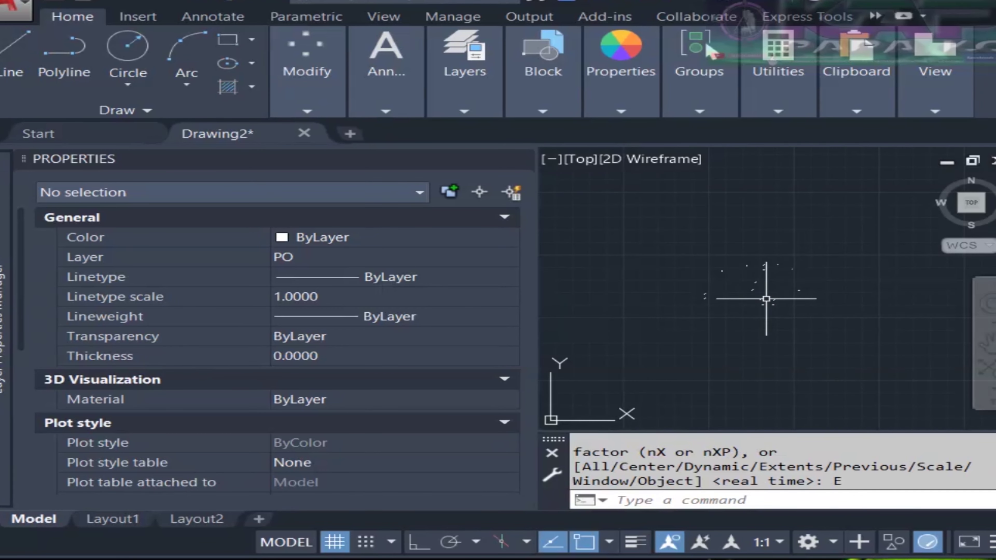
left_click(694, 501)
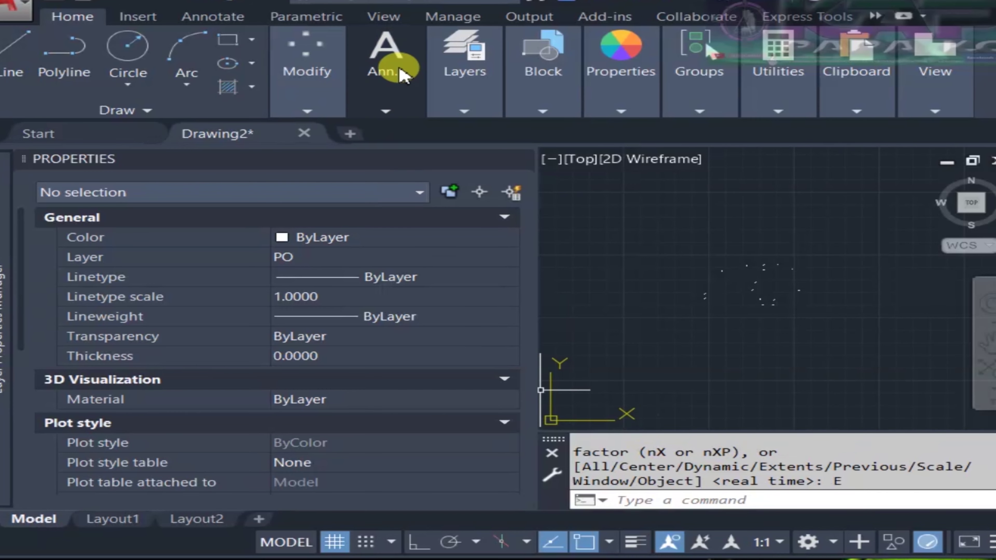
Switch to Excel and enter -TEXT as literal text in cell G3, beside the first coordinate pair.
key("alt+Tab")
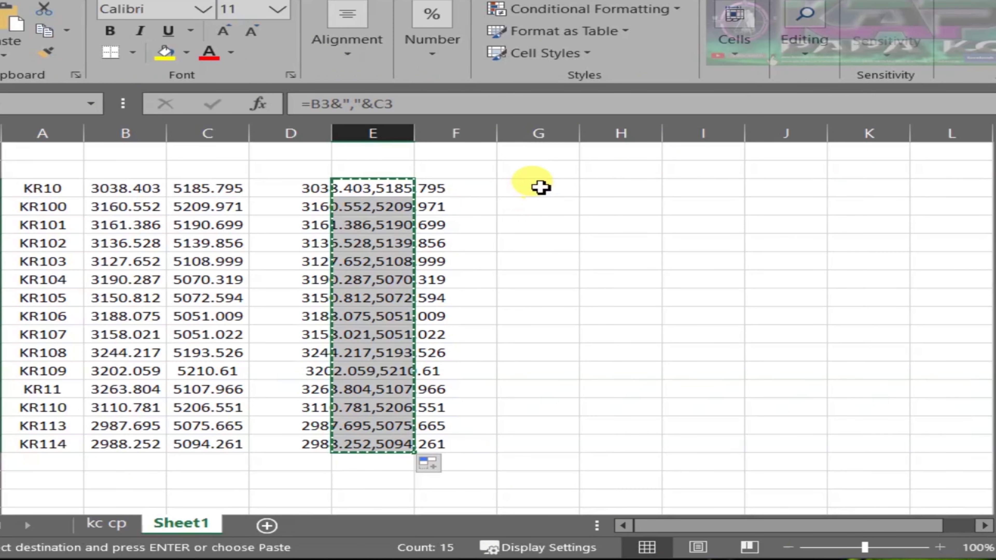
left_click(540, 188)
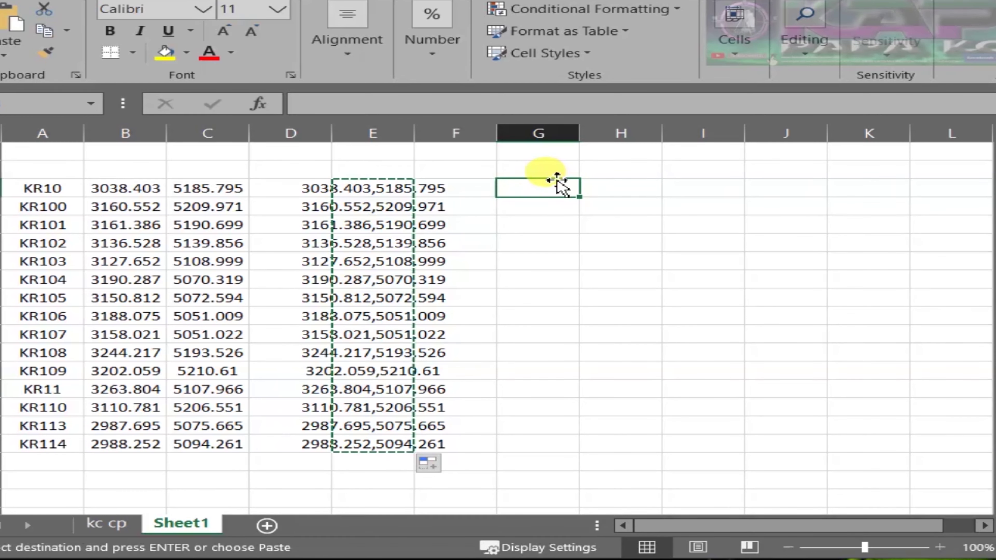
type("'-TEXT")
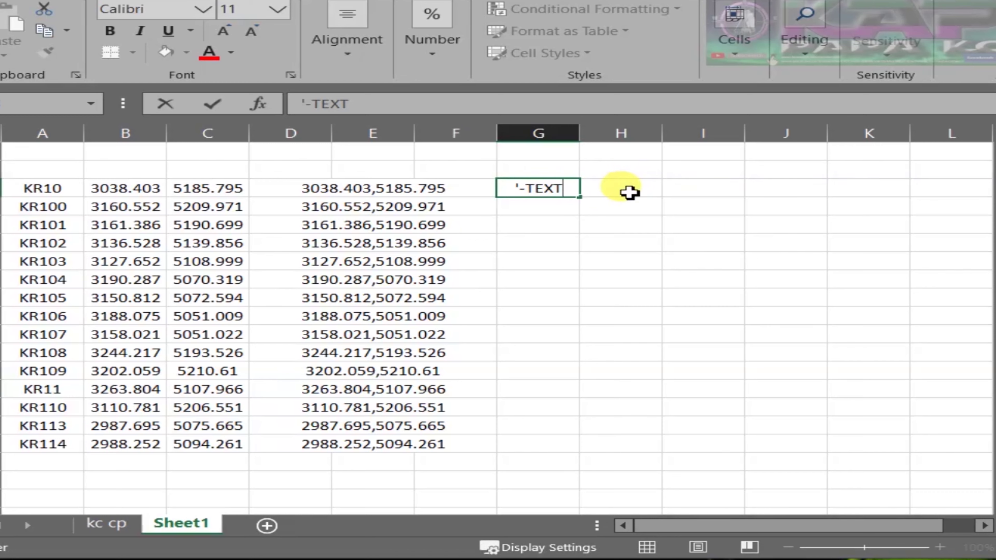
left_click(631, 191)
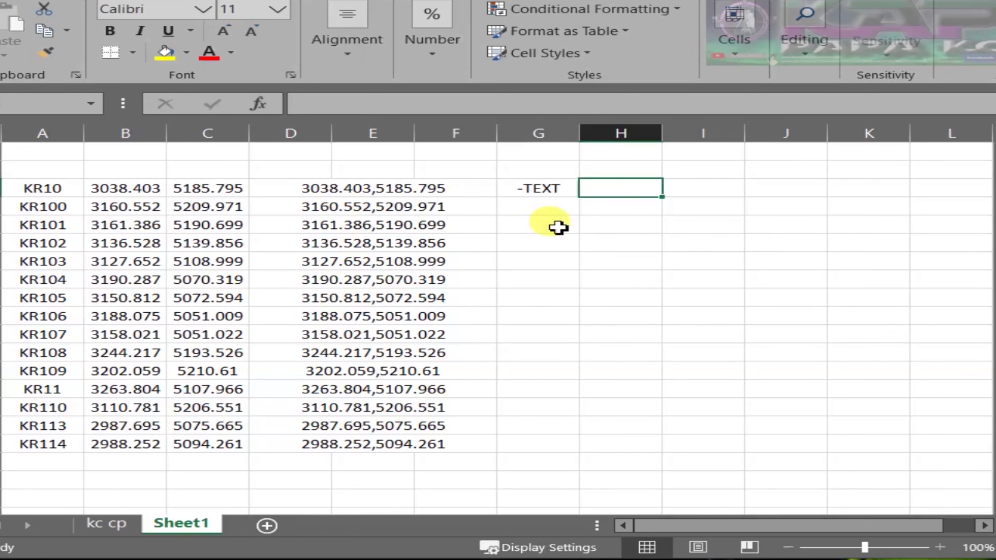
Copy the coordinate formula =B3&","&C3 from cell E3 into cell H3, keeping its references unchanged.
left_click(384, 189)
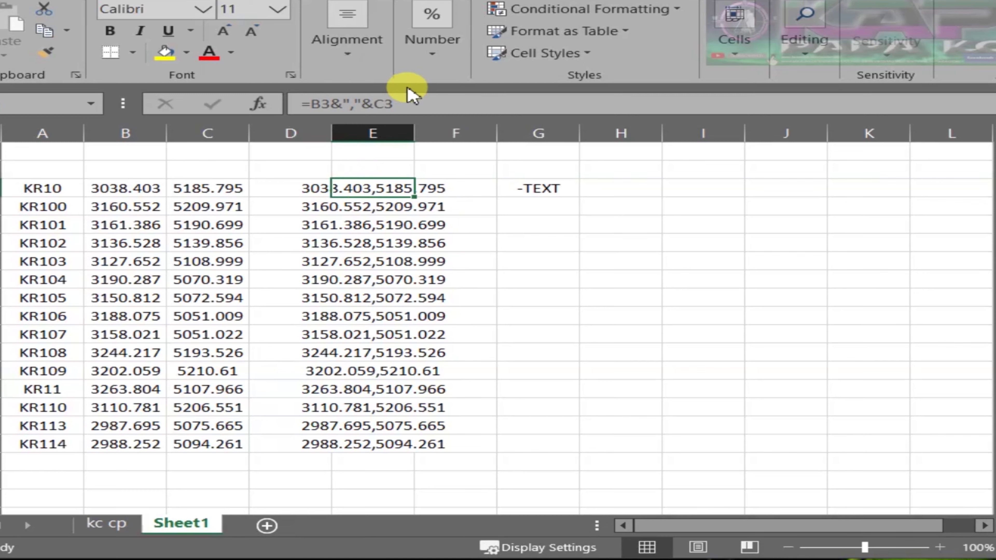
left_click_drag(395, 104, 286, 116)
key("ctrl+c")
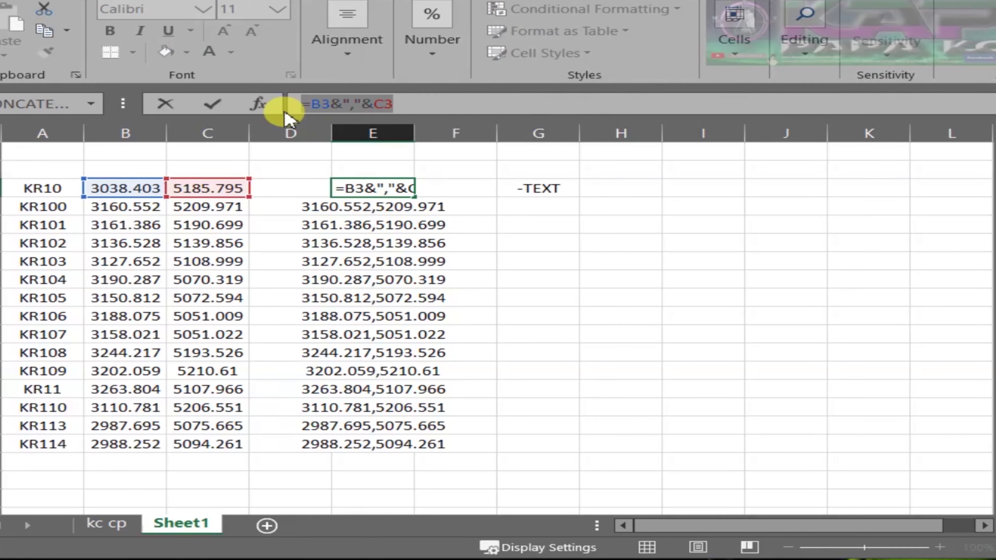
left_click(611, 192)
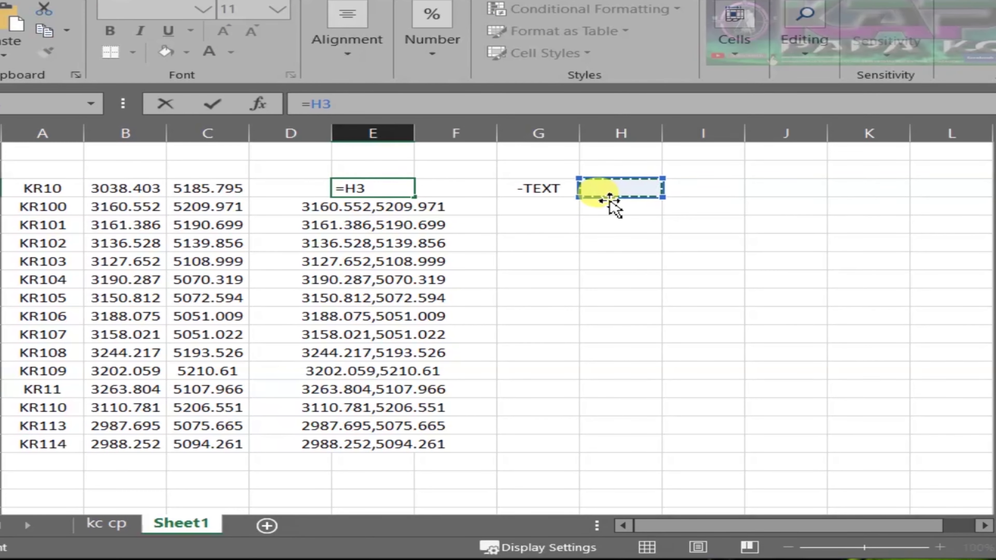
key("Escape")
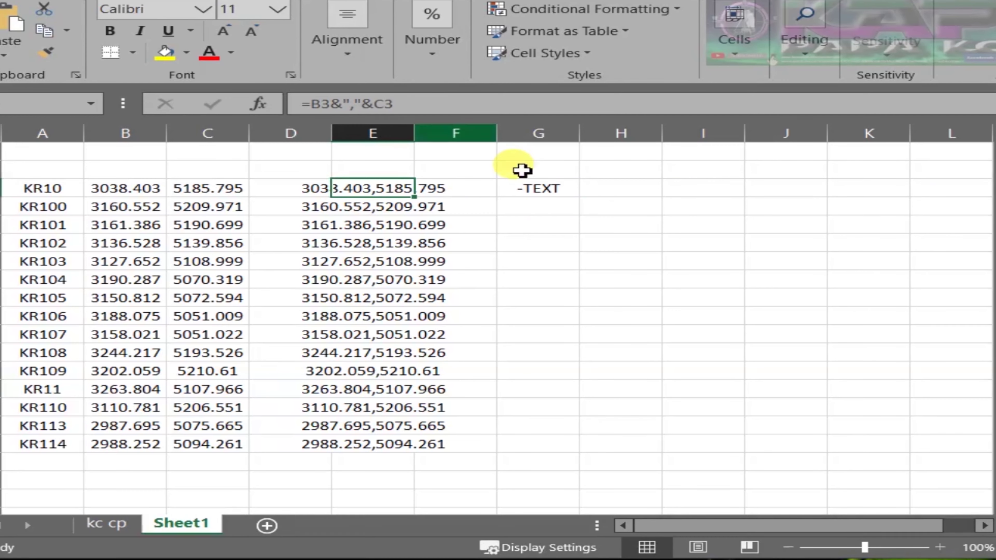
left_click(541, 186)
left_click(612, 192)
left_click(403, 104)
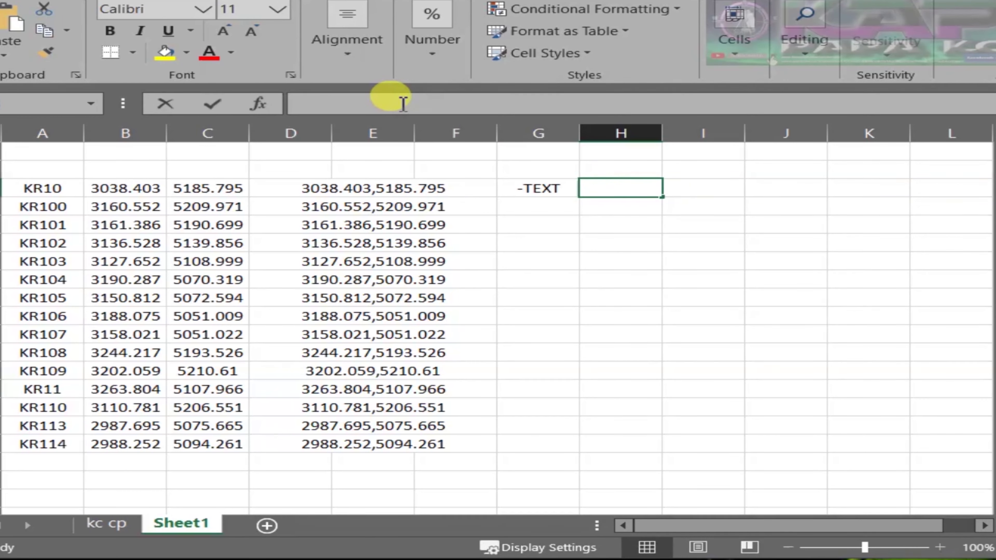
key("ctrl+v")
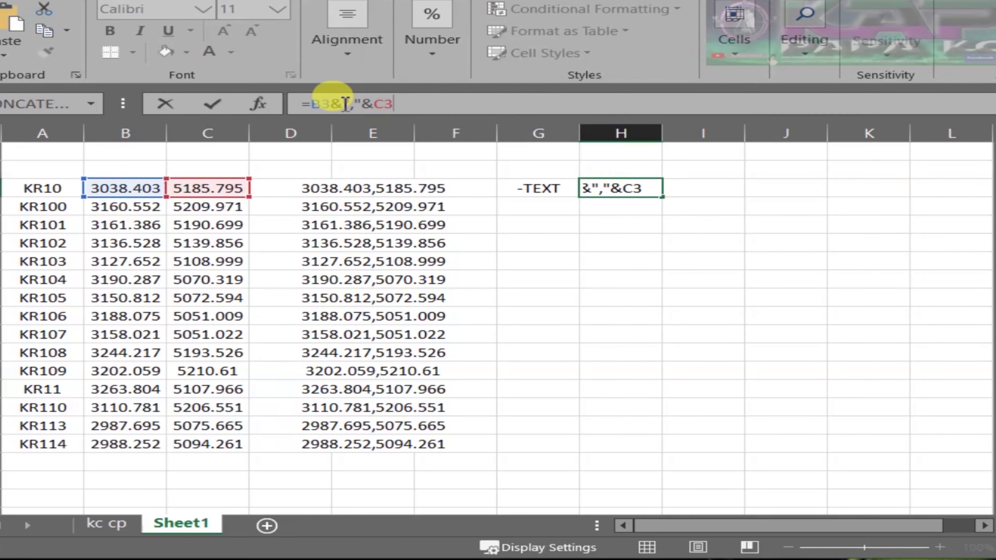
Offset both coordinates in the H3 formula by 0.3, making it =B3+.3&","&C3+.3.
left_click(340, 100)
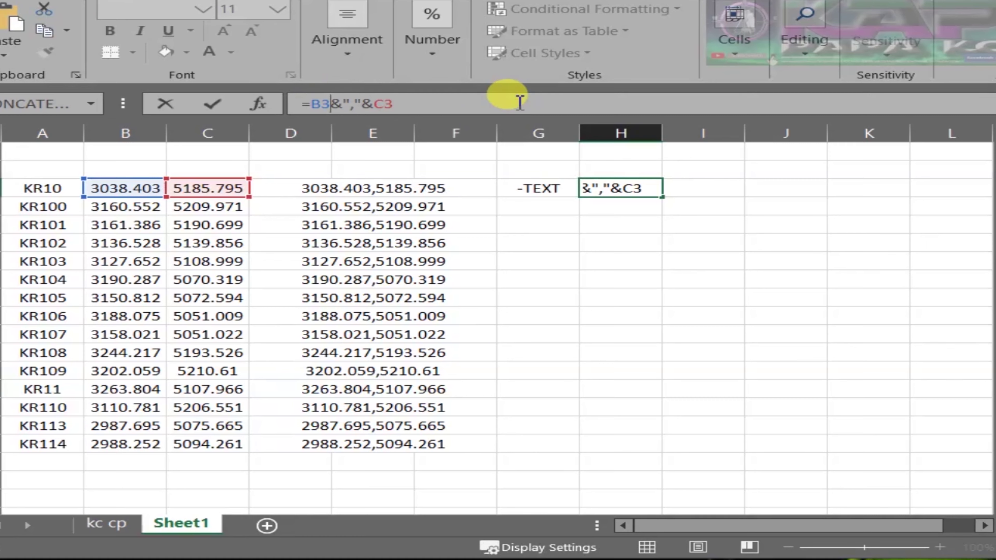
type("+")
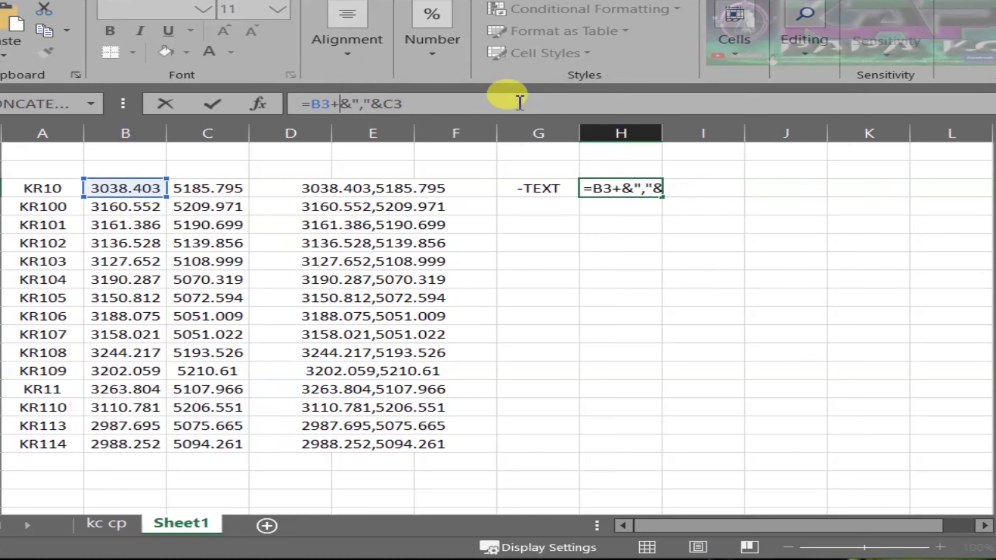
type(".3")
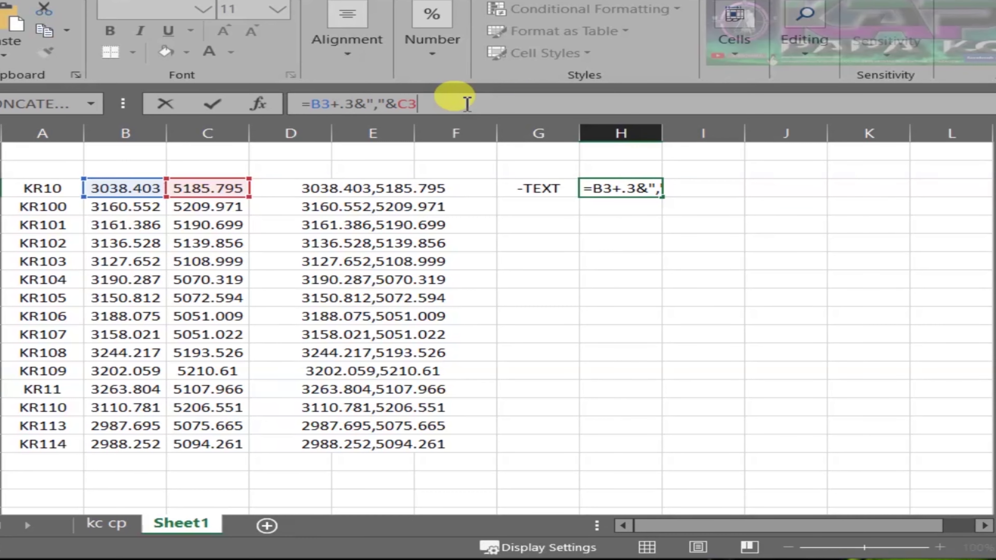
key("Return")
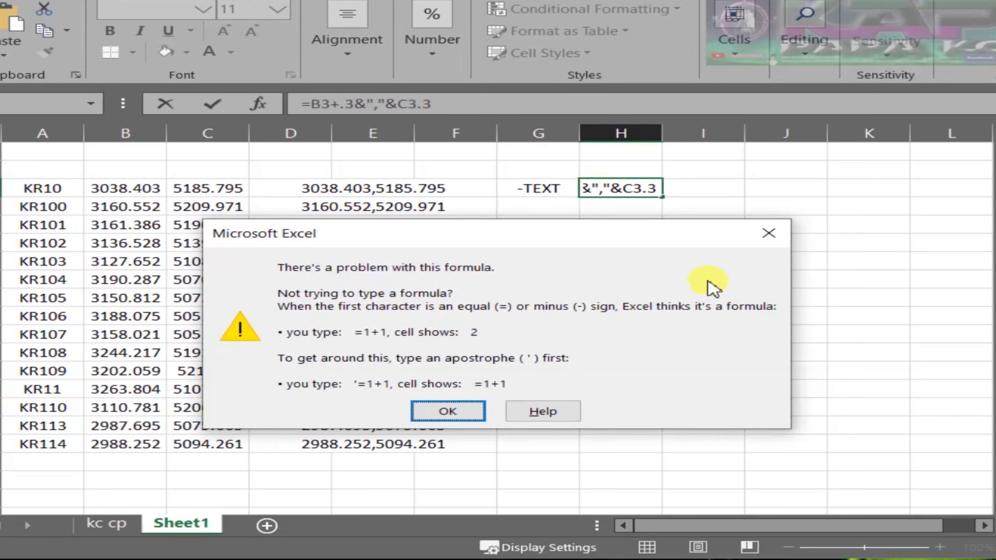
left_click(448, 412)
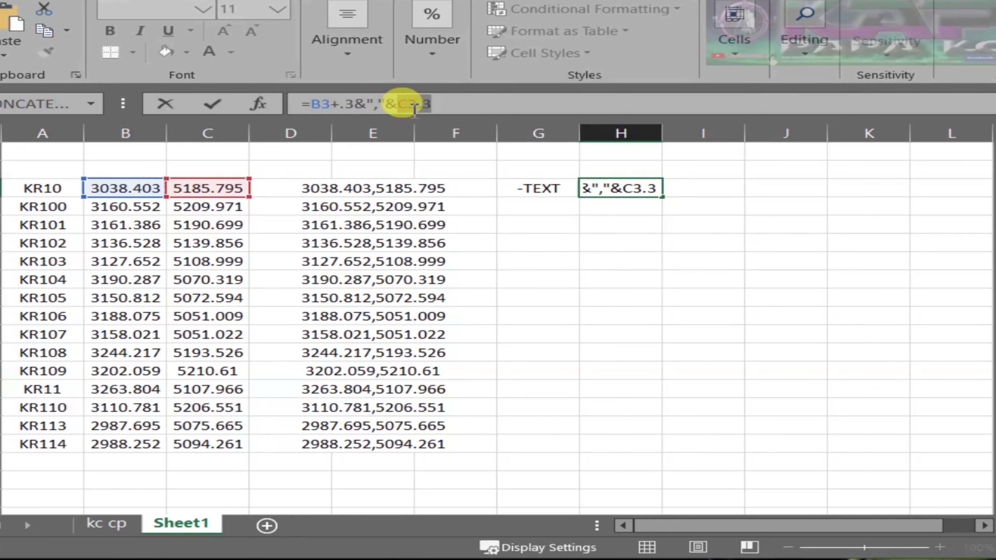
left_click(433, 103)
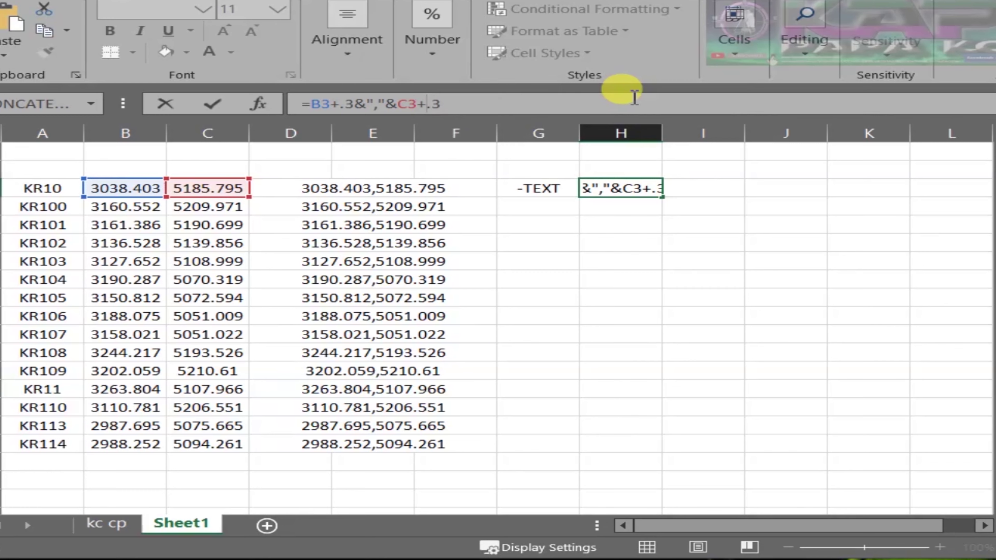
key("Return")
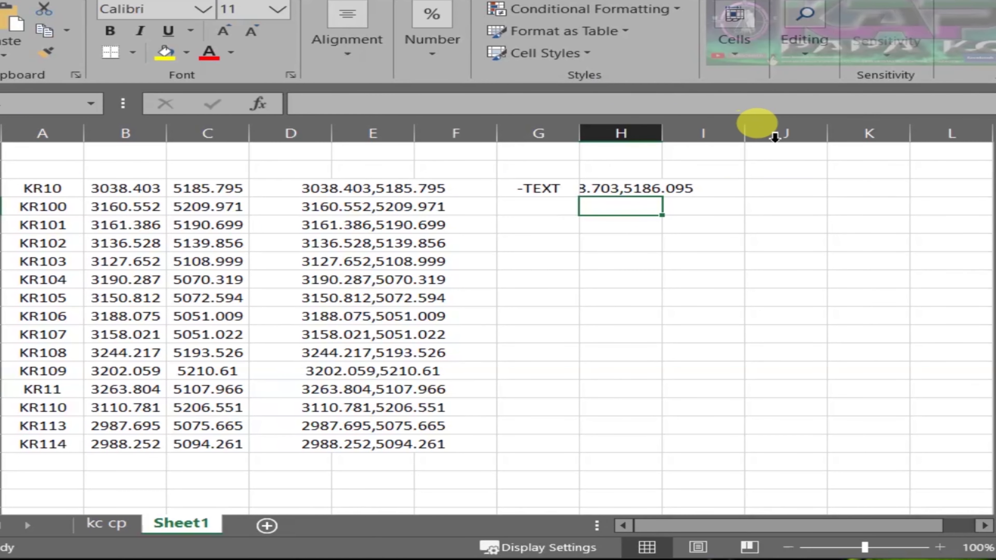
Switch to AutoCAD and run -TEXT with height 0.3 and default rotation to check its prompt order, cancelling before entering text.
left_click(729, 185)
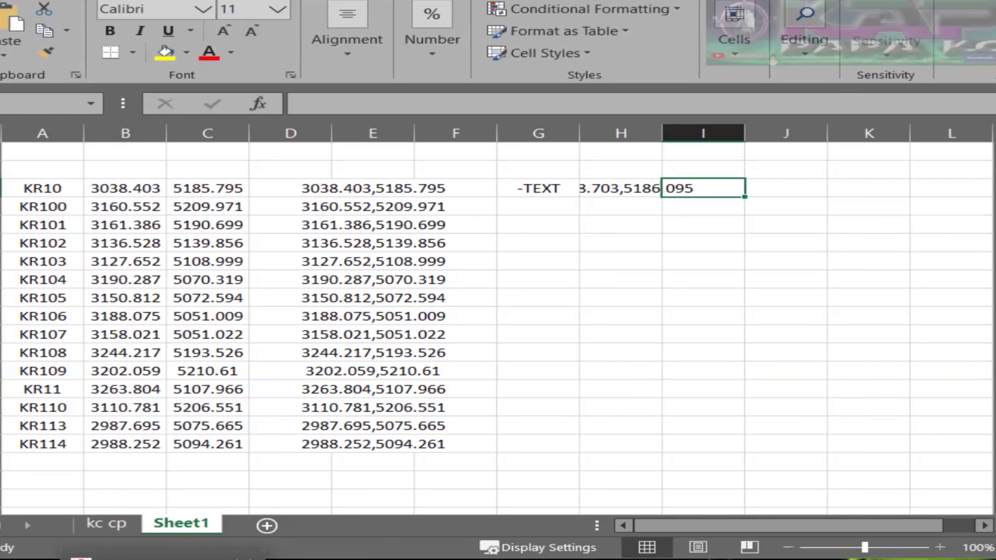
left_click(164, 559)
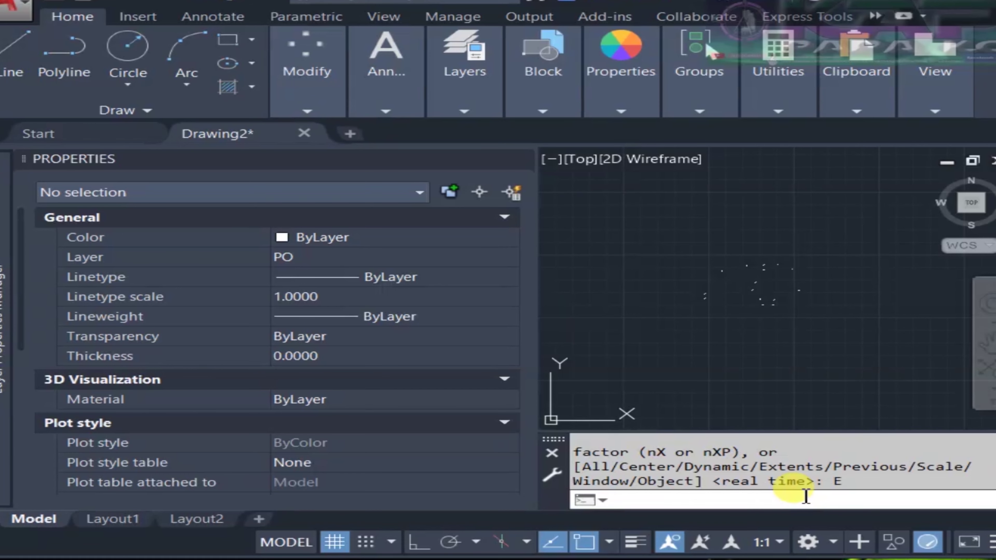
type("TXT")
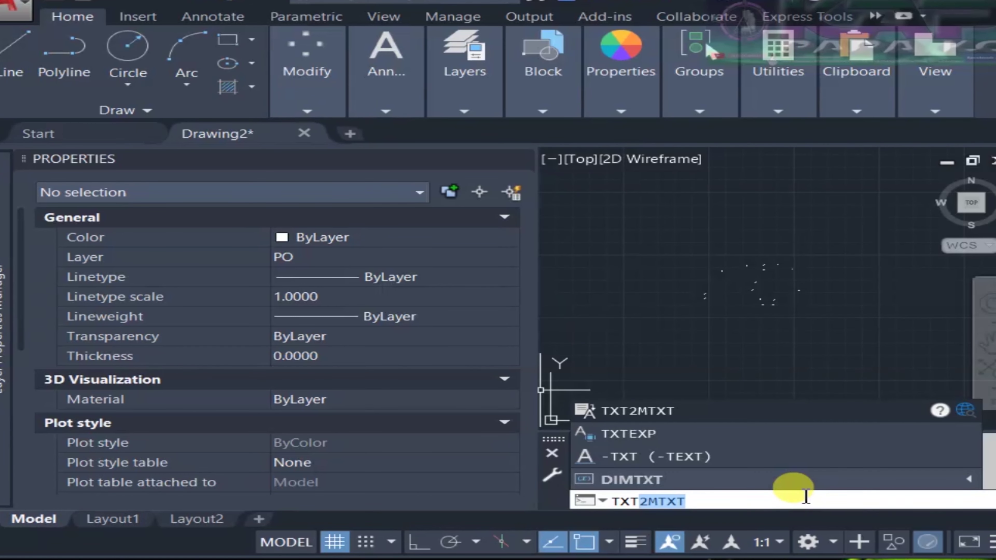
key("BackSpace")
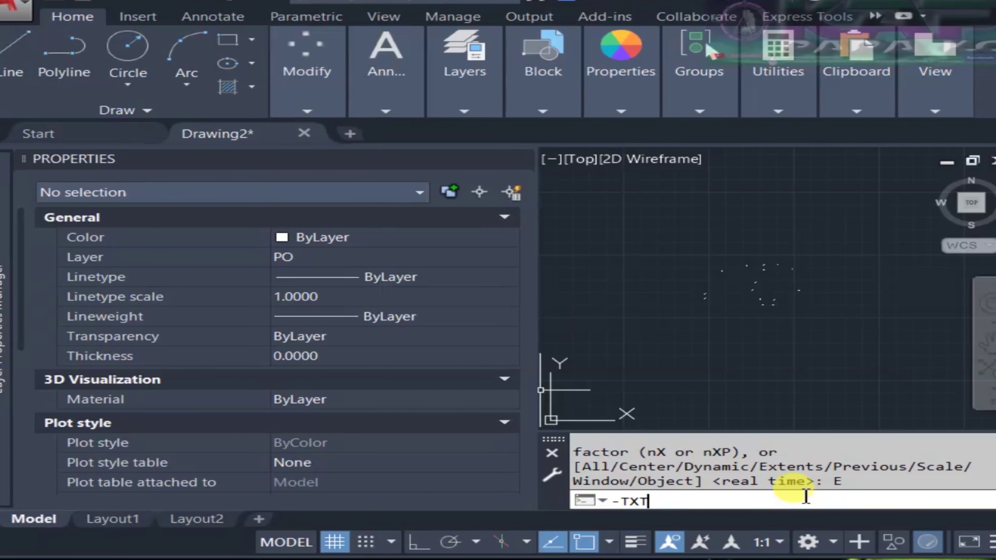
key("Return")
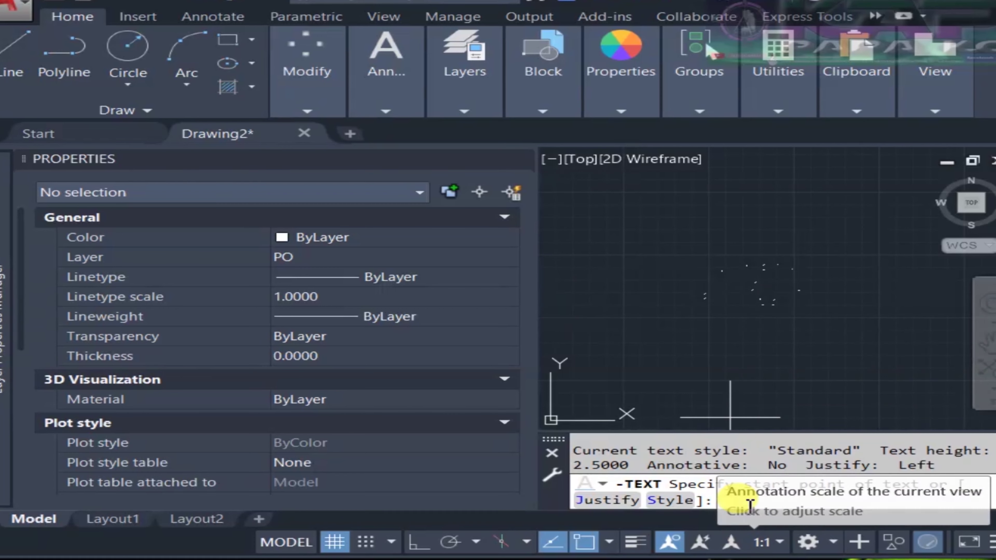
left_click(841, 204)
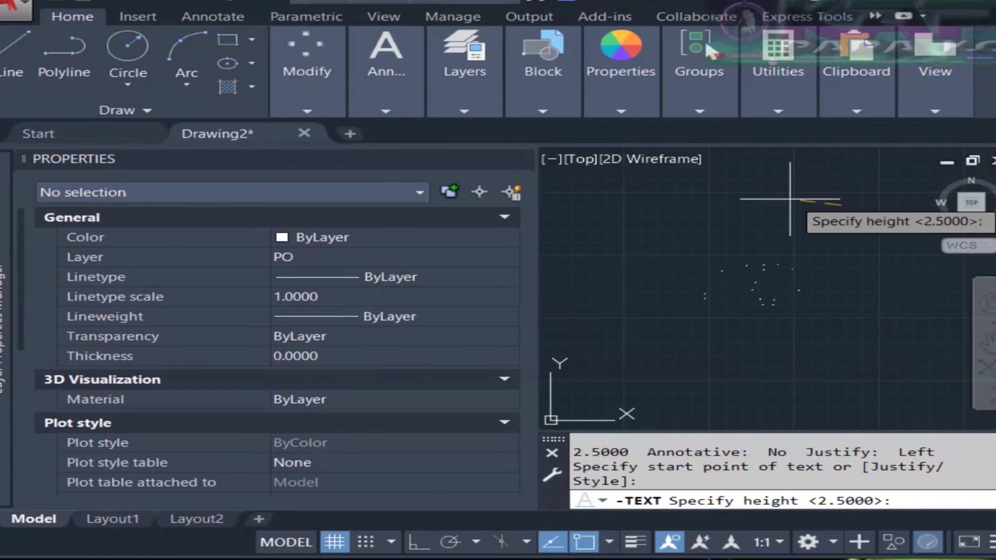
type("0.3")
key("Return")
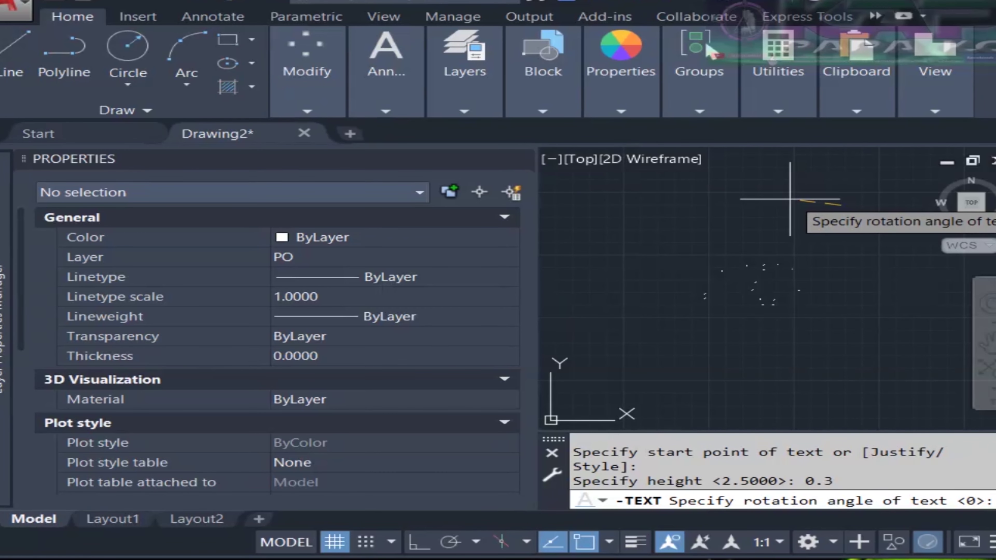
key("Return")
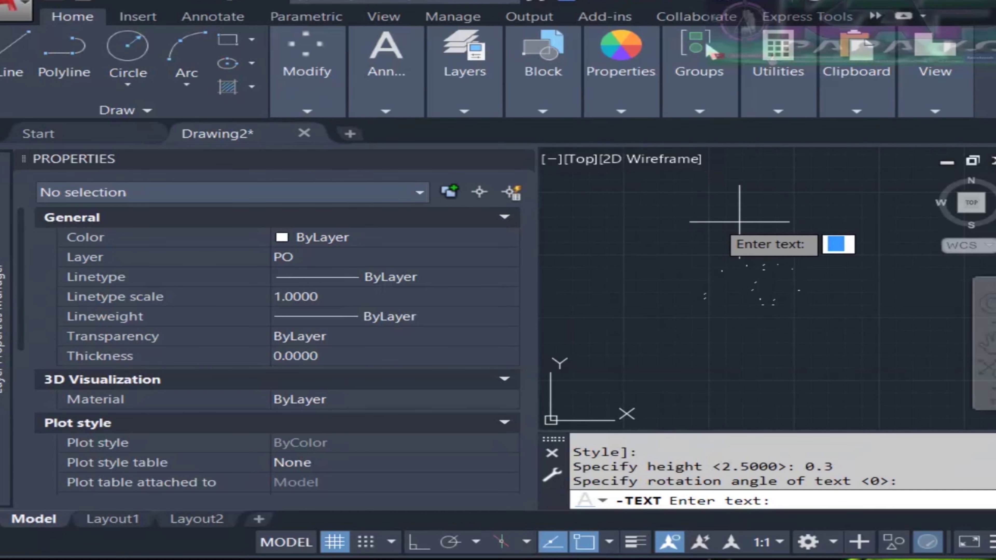
key("Escape")
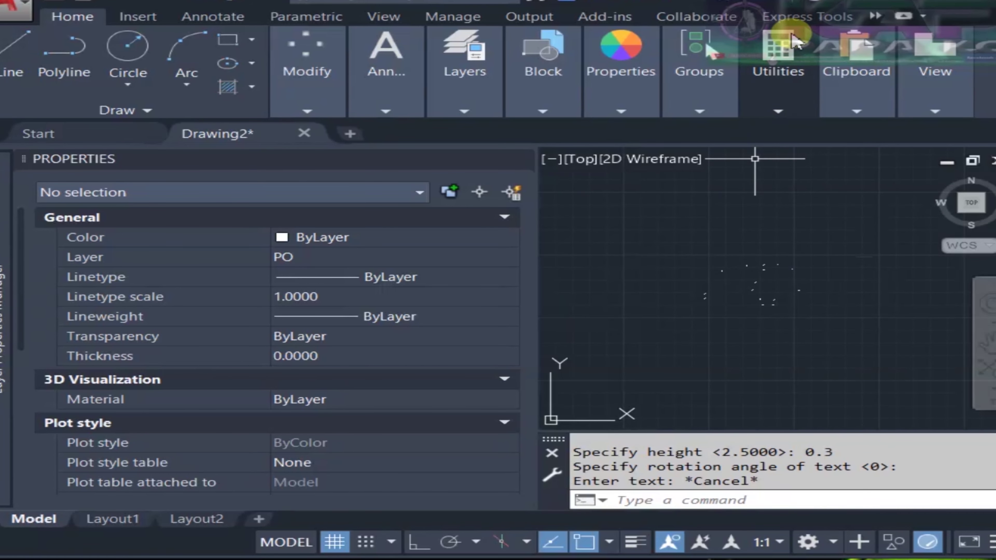
Switch back to Excel and enter the text height 0.3 in cell I3 and the rotation 0 in cell J3.
key("alt+Tab")
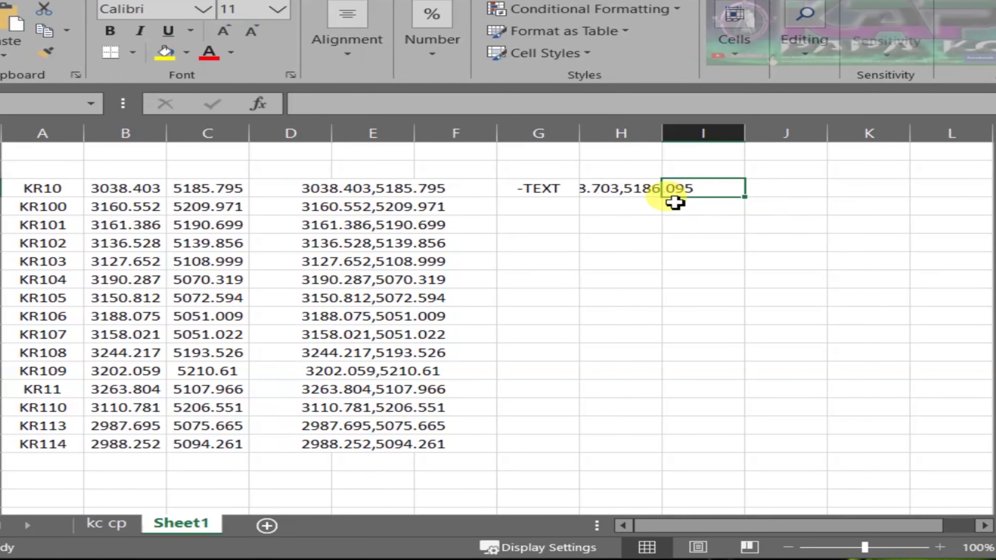
left_click(688, 245)
left_click(612, 187)
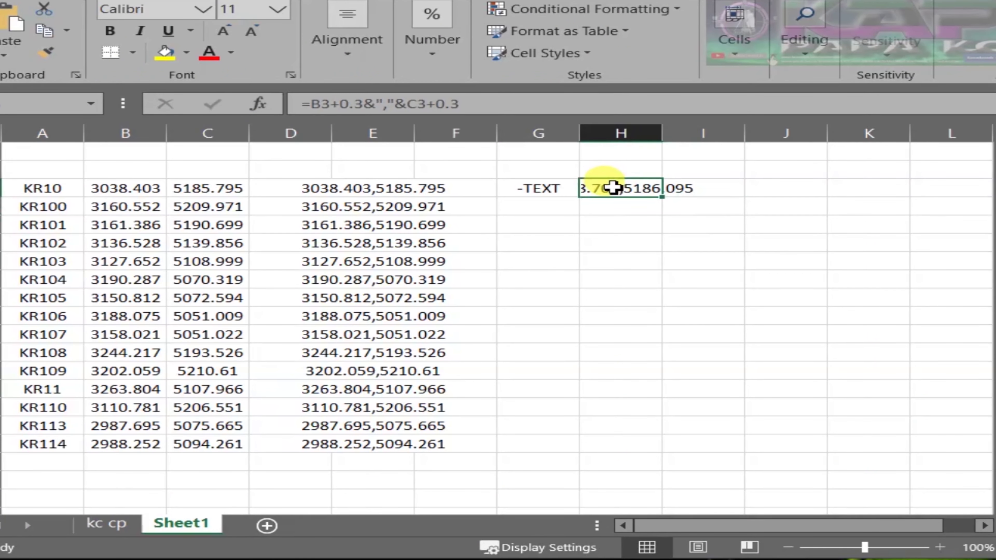
left_click(716, 196)
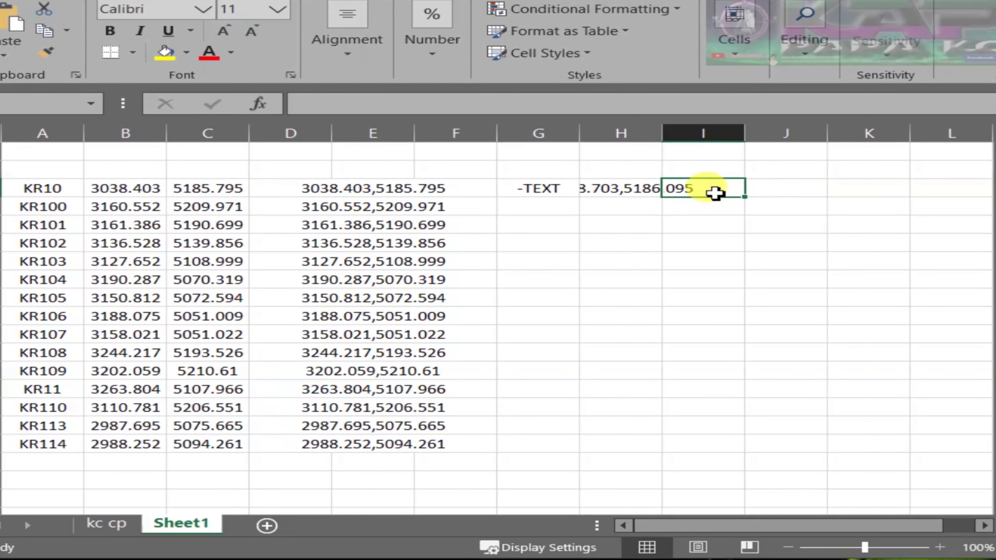
left_click(629, 189)
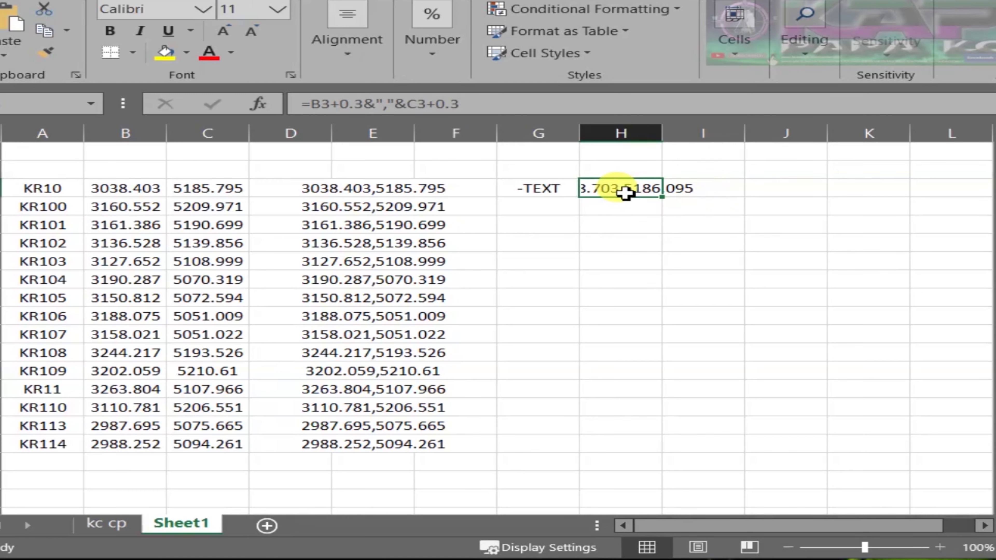
left_click(701, 192)
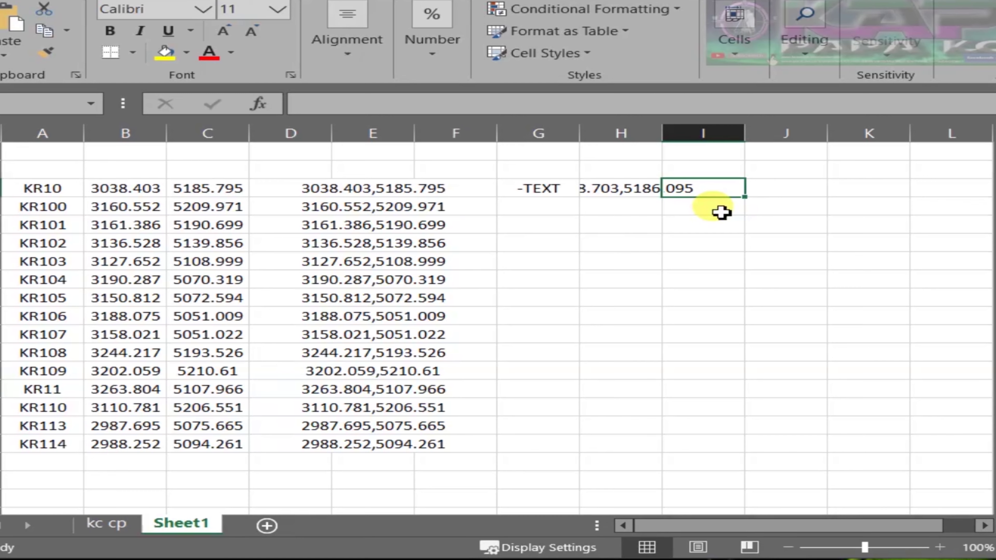
type("0")
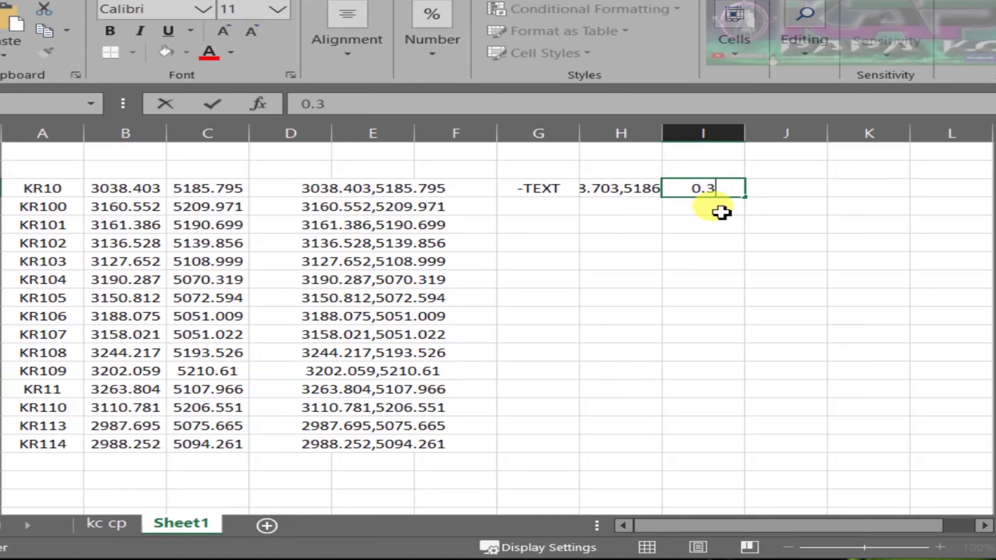
type(".3")
key("Tab")
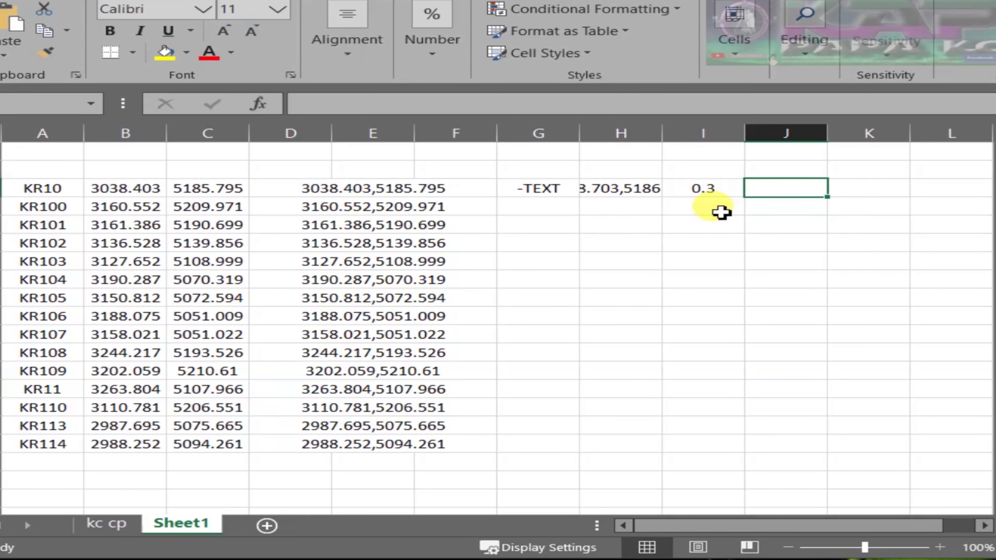
type("0")
key("Tab")
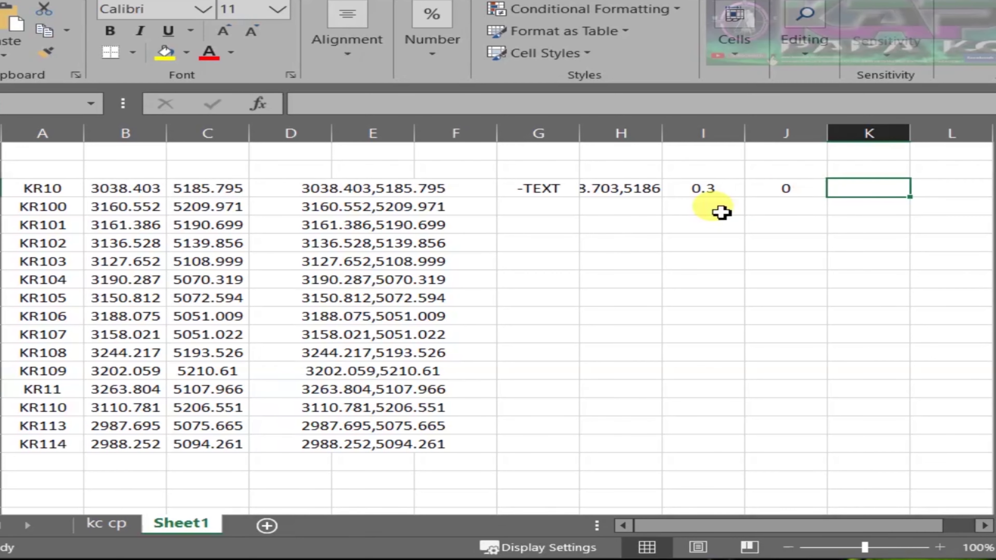
Enter the formula =A3 in cell K3 to bring in the point ID as the label text.
type("=")
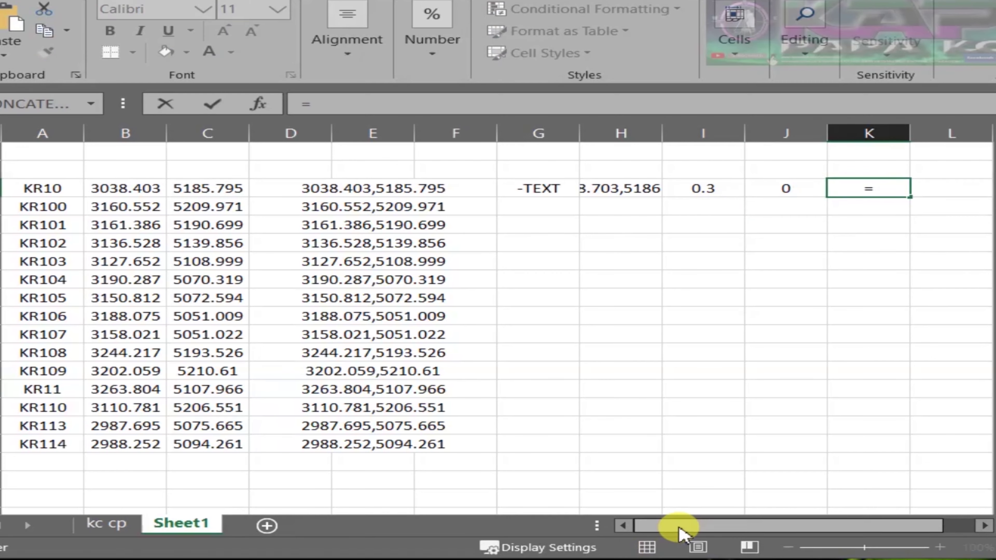
left_click(681, 530)
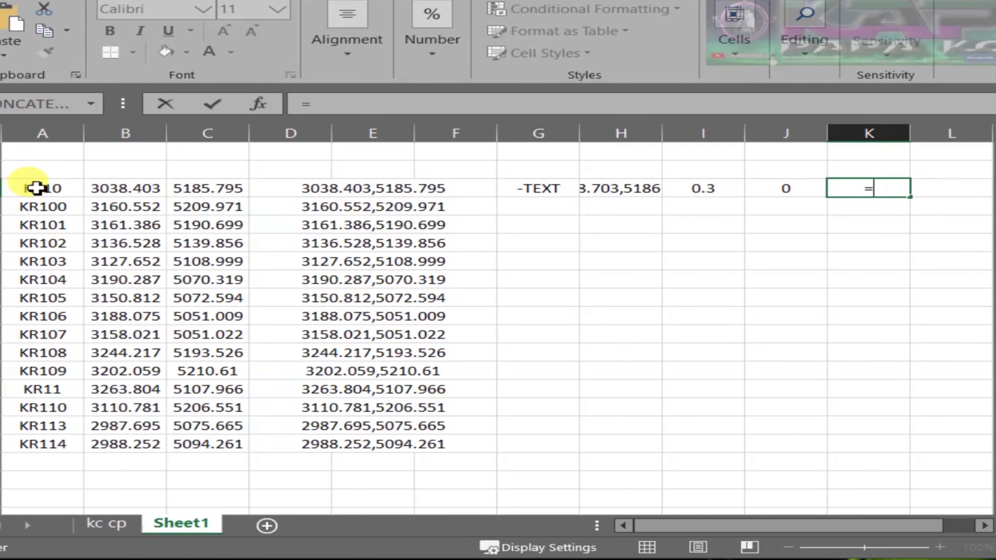
left_click(36, 188)
key("Return")
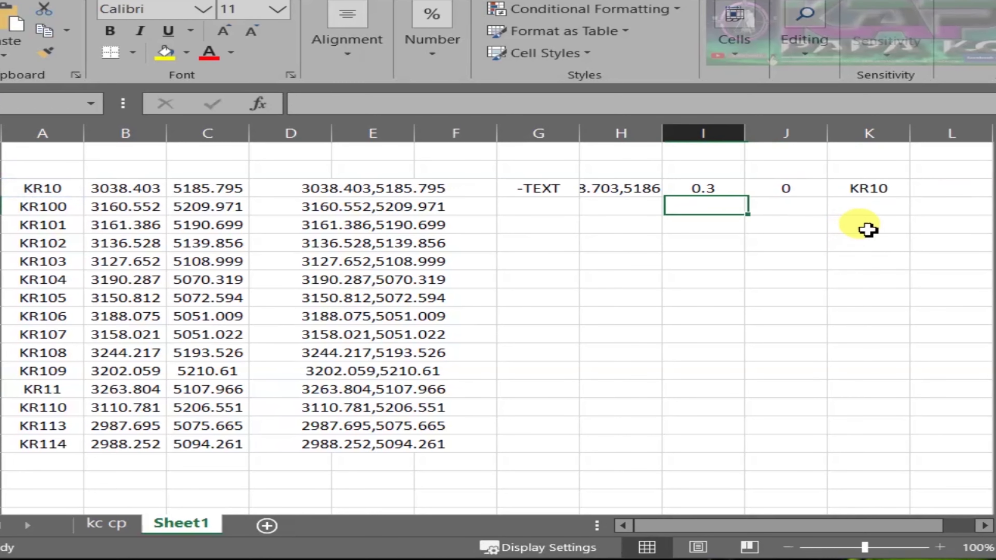
Fill the -TEXT command row G3:K3 down through the KR114 row and copy the whole filled block.
left_click_drag(518, 189, 896, 452)
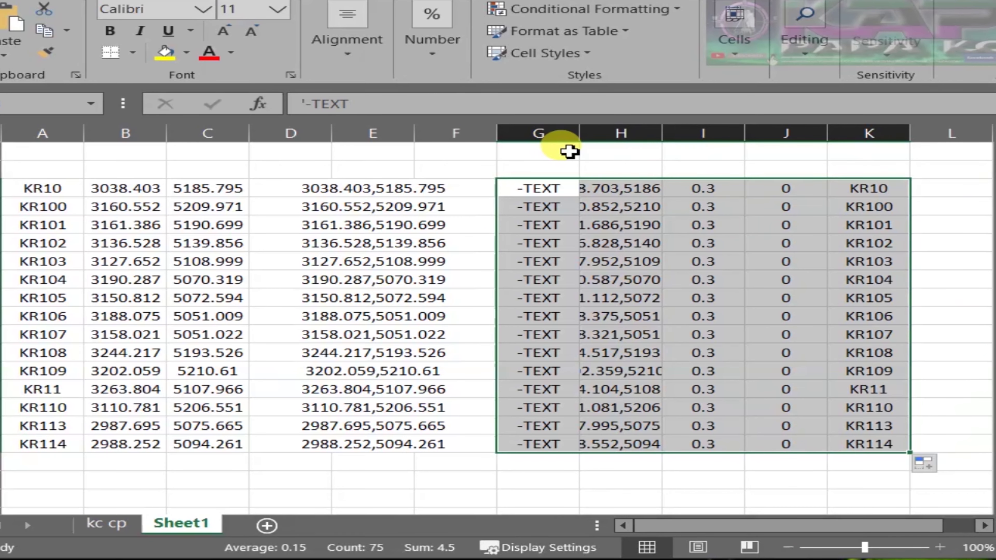
left_click(567, 151)
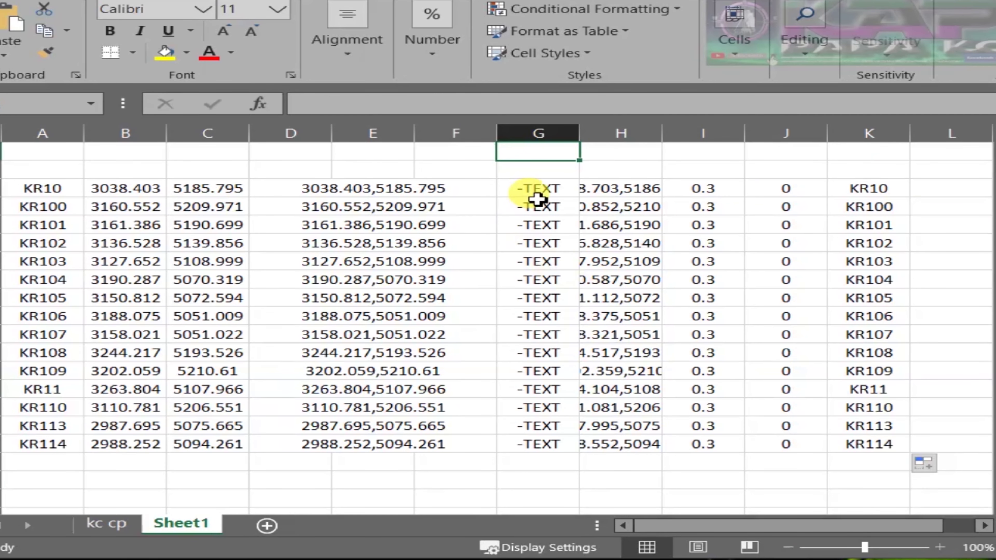
left_click_drag(534, 190, 891, 445)
key("ctrl+c")
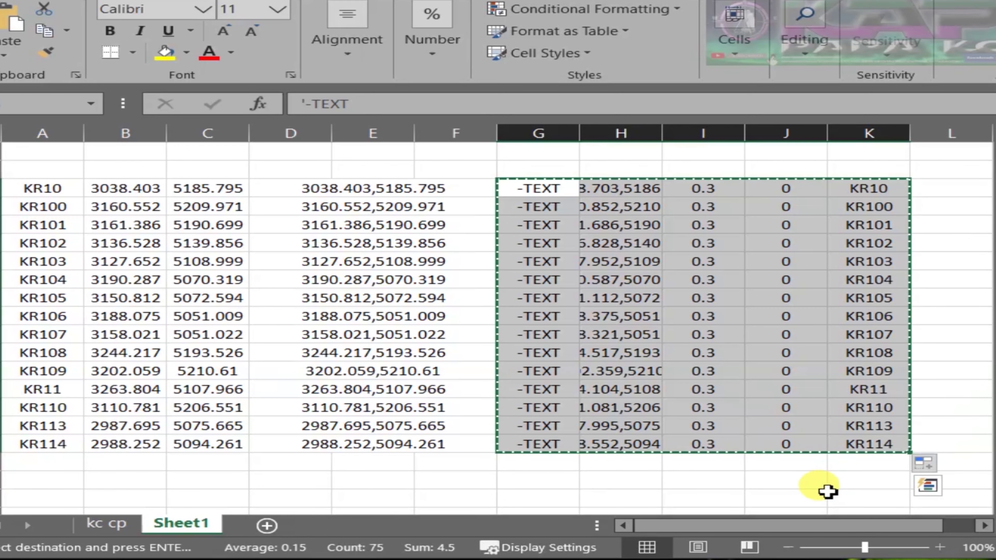
Switch to AutoCAD and create a new layer named ID with the color red.
key("alt+Tab")
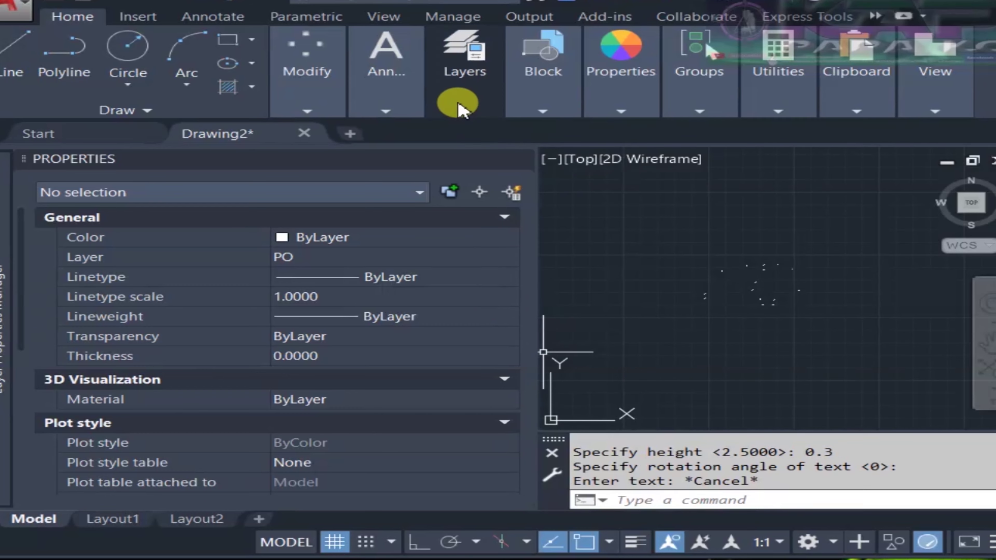
left_click(463, 108)
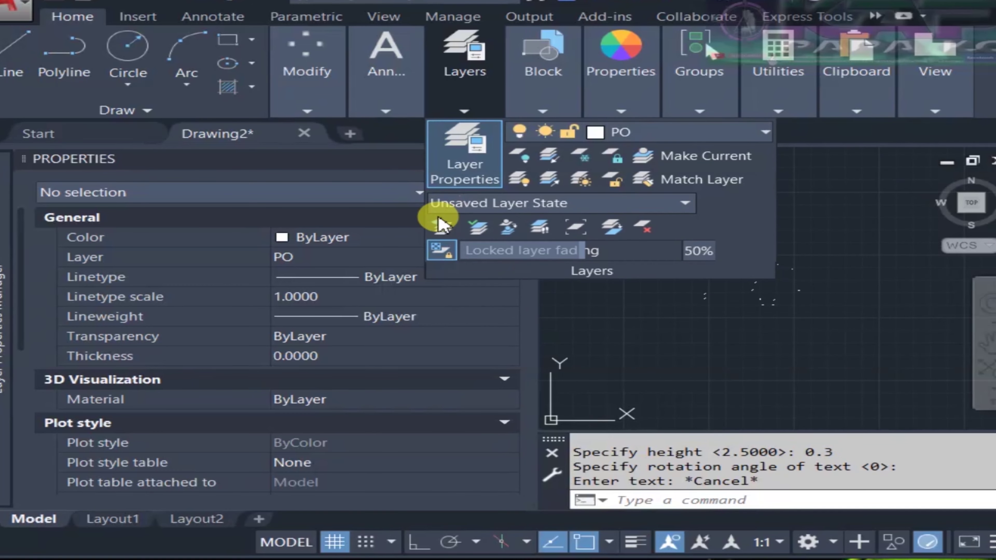
left_click(472, 167)
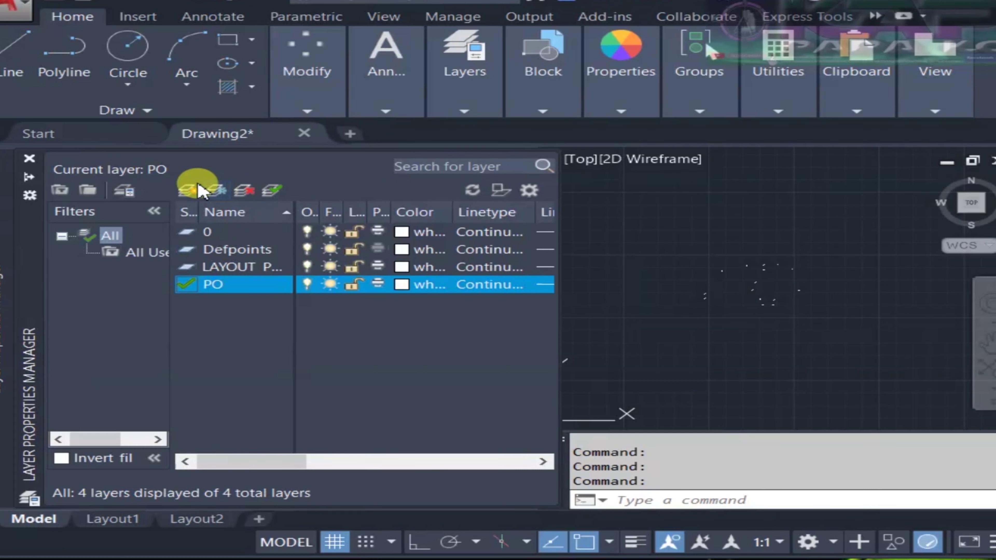
left_click(188, 191)
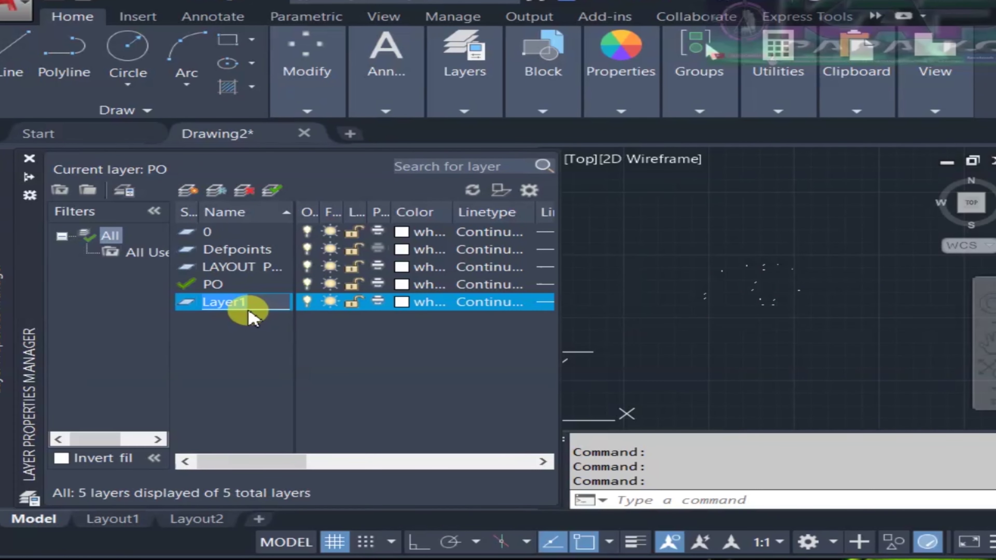
key("BackSpace")
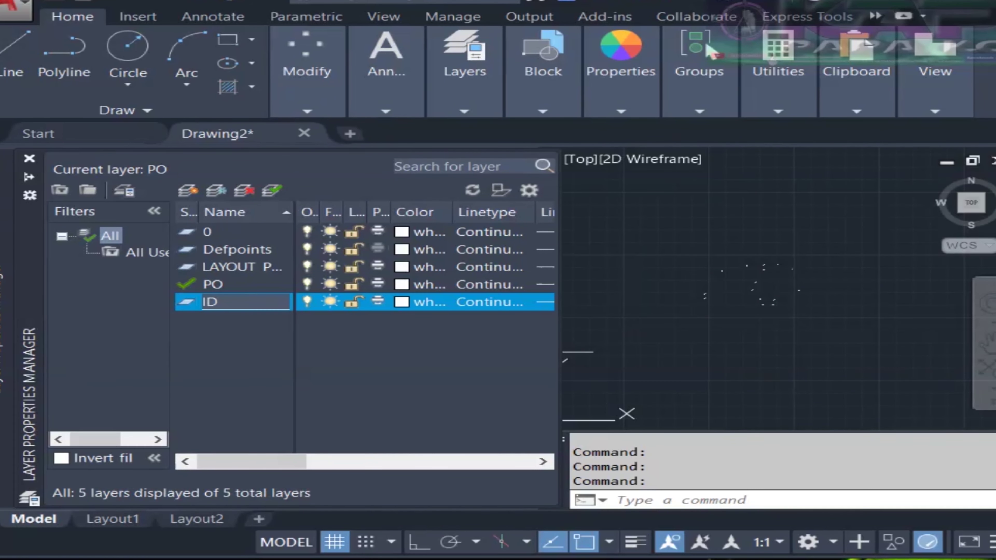
left_click(402, 303)
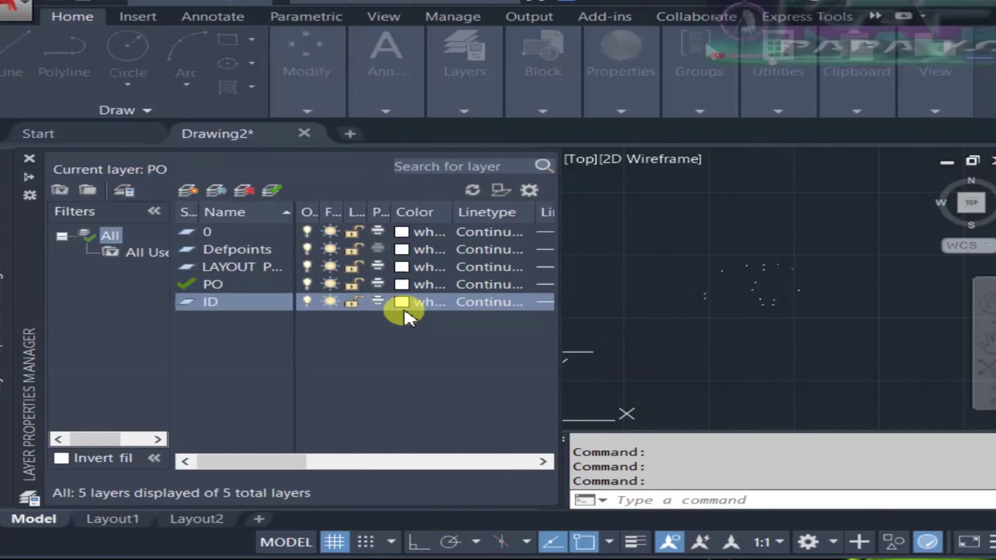
left_click(273, 348)
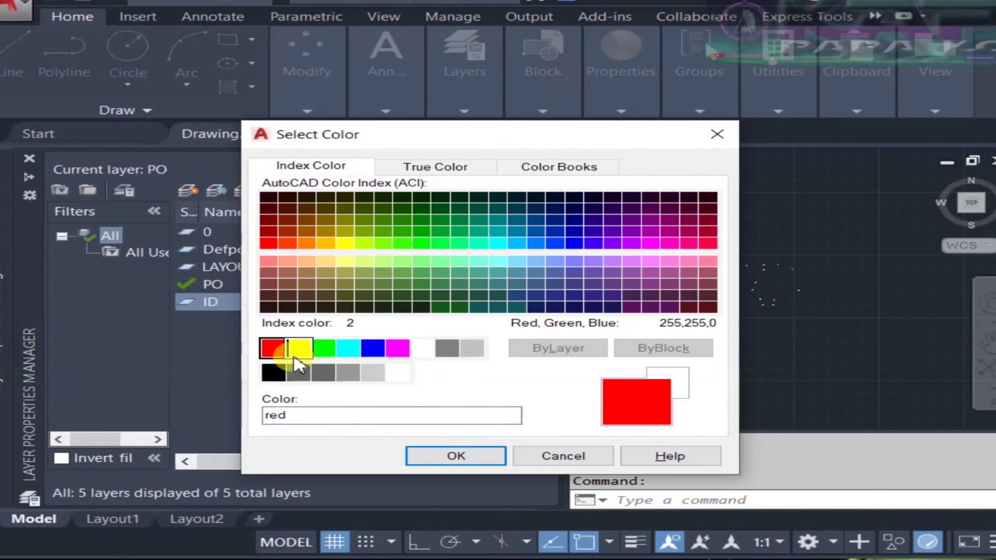
left_click(474, 463)
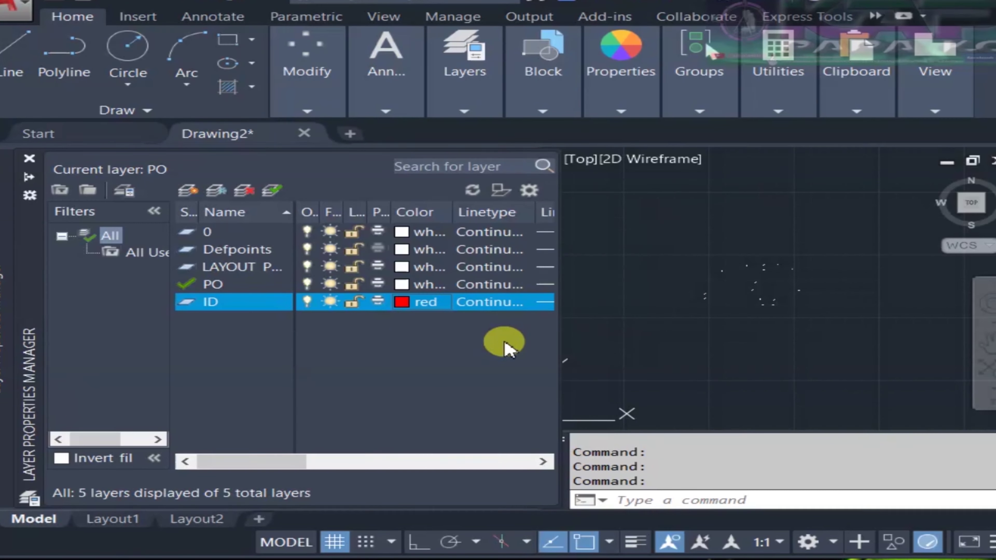
key("ctrl+1")
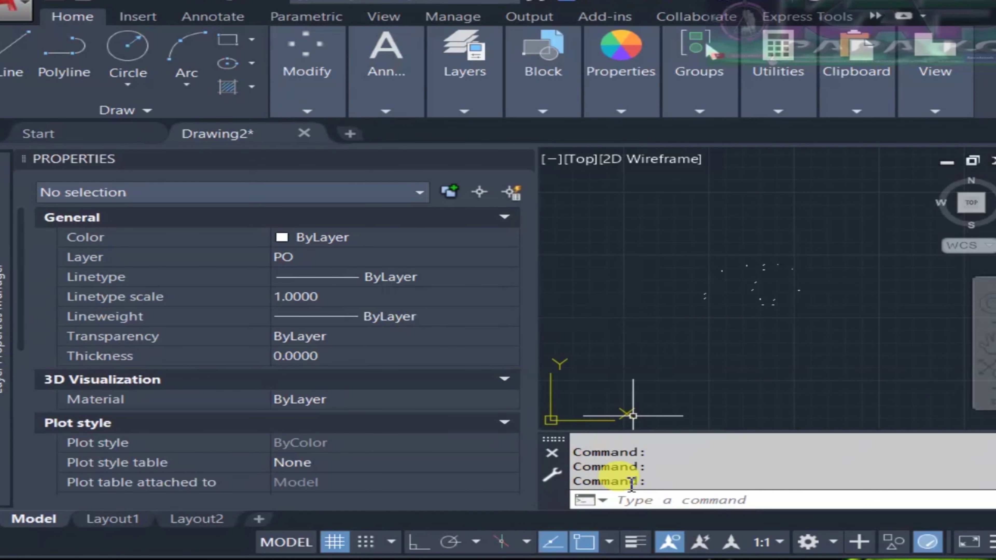
Make the ID layer current and paste the copied -TEXT rows at the command line to label all points, ending the command.
left_click(473, 80)
left_click(649, 136)
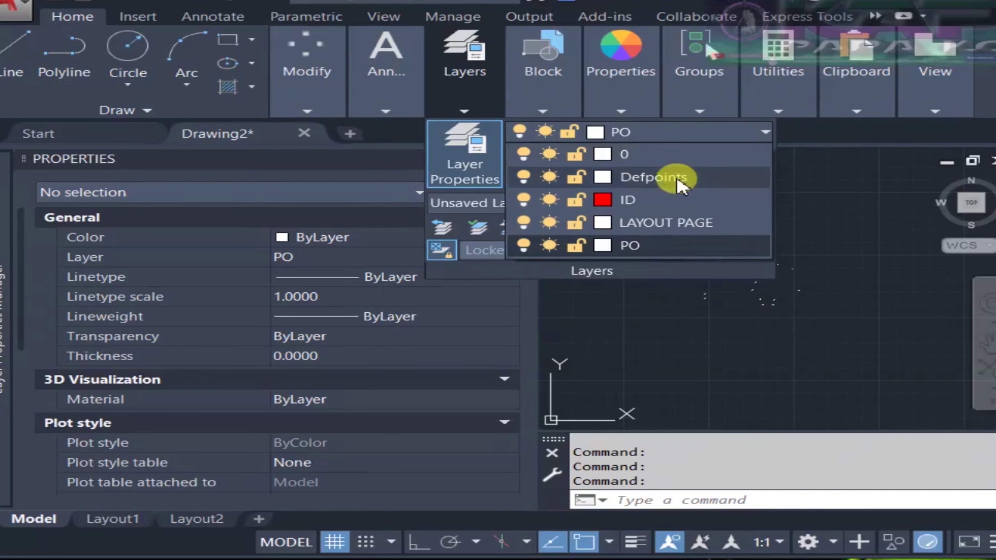
left_click(663, 200)
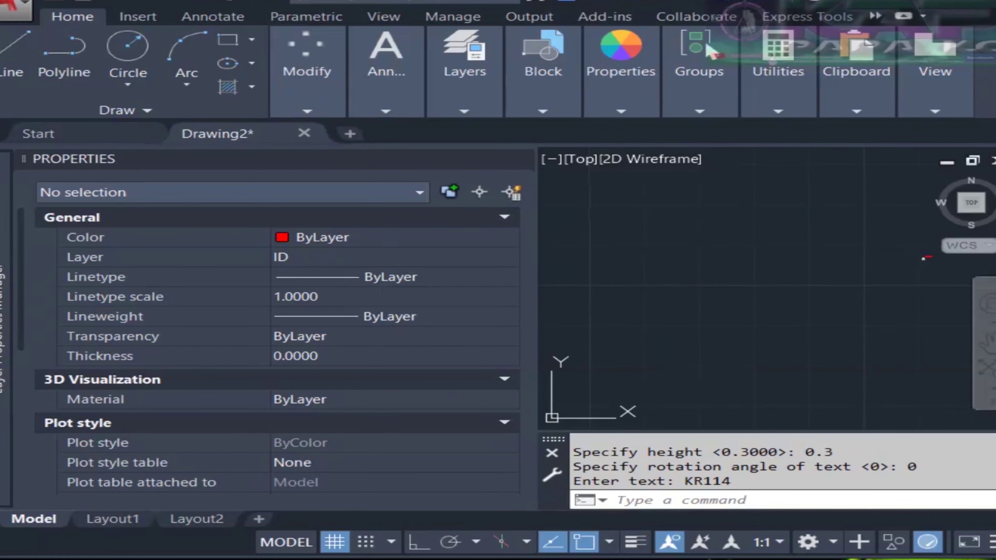
key("Escape")
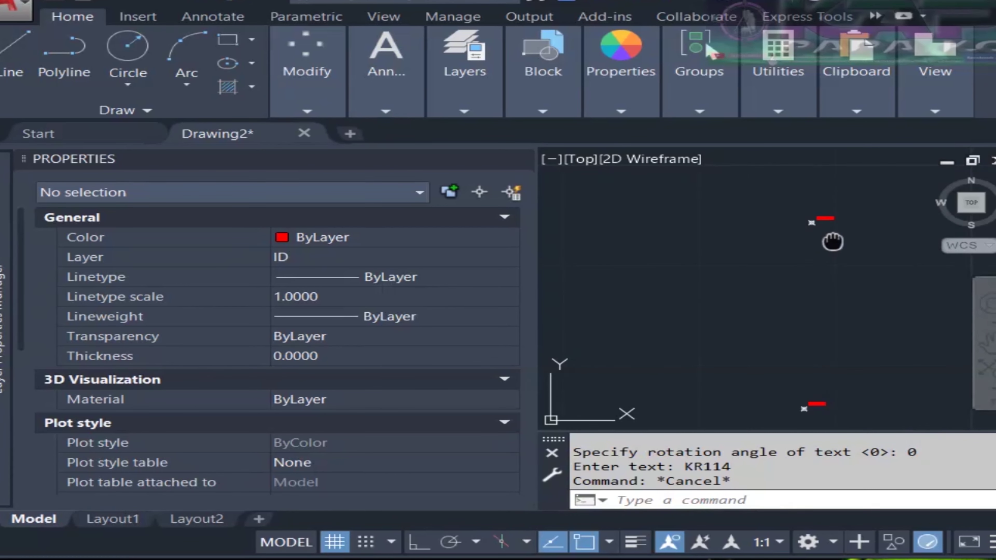
Examine the point ID labels beside their markers, such as KR114, and across the whole group of plotted points.
scroll(772, 300, "up", 5)
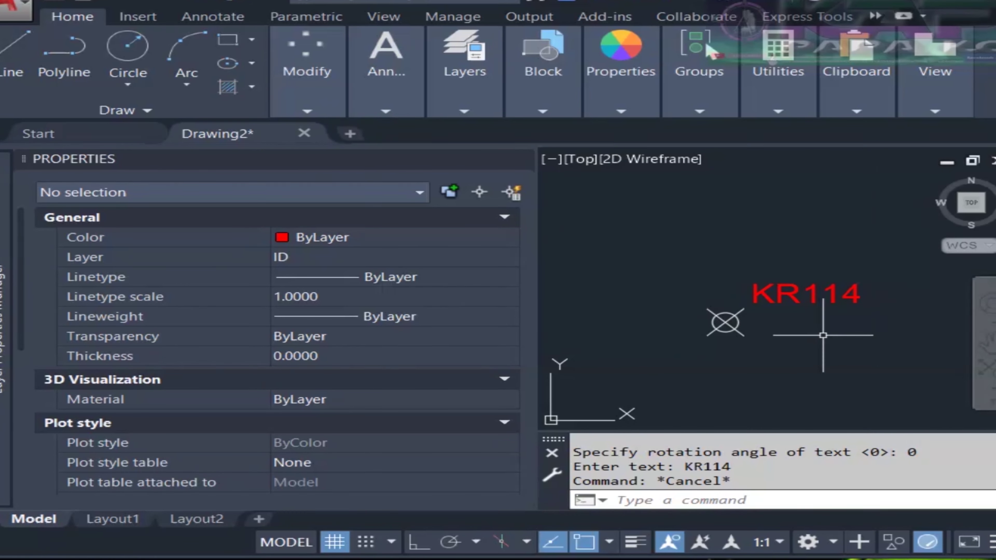
scroll(787, 308, "down", 6)
scroll(790, 334, "up", 9)
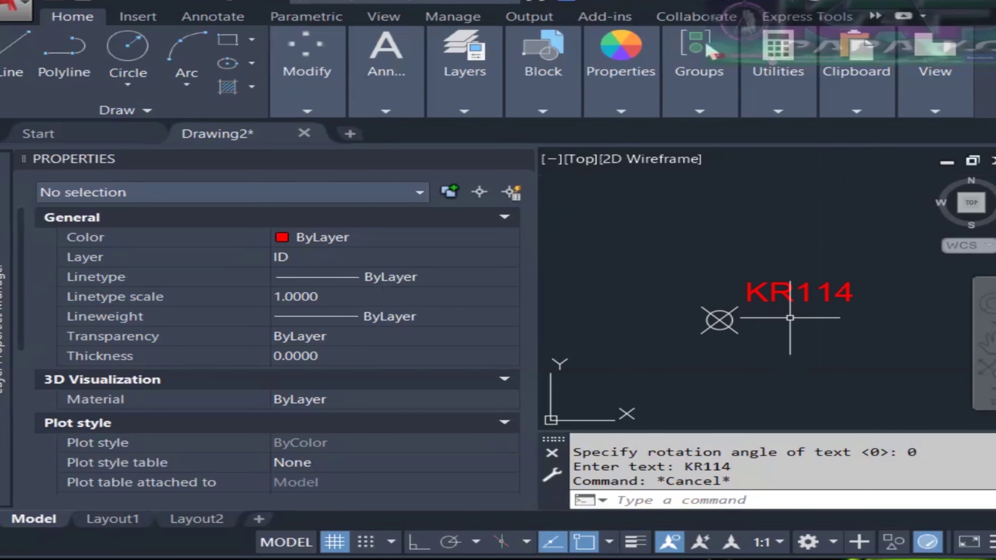
scroll(768, 296, "down", 3)
mouse_move(814, 292)
middle_mouse_down()
mouse_move(823, 300)
mouse_move(721, 303)
middle_mouse_up()
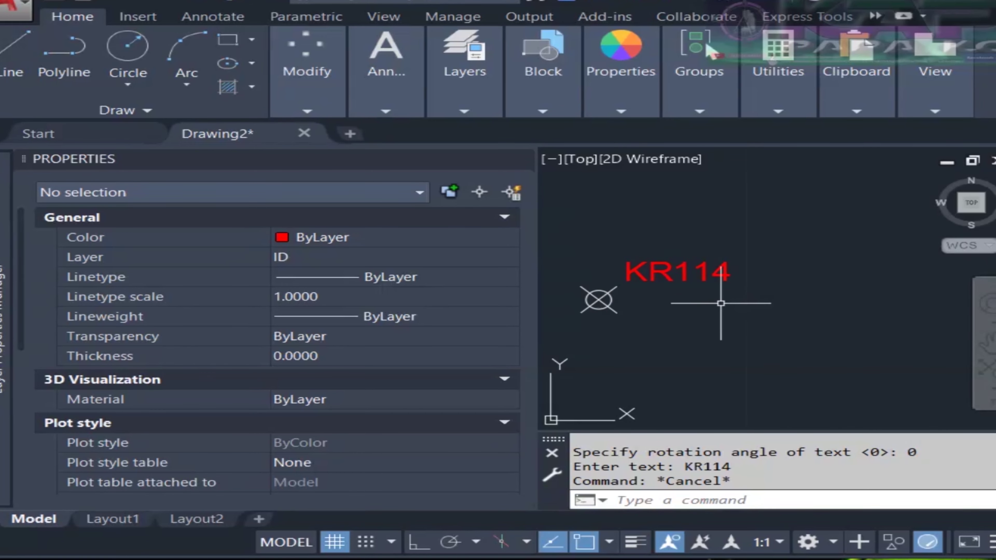
scroll(722, 303, "down", 10)
middle_click_drag(856, 291, 664, 310)
scroll(827, 260, "up", 3)
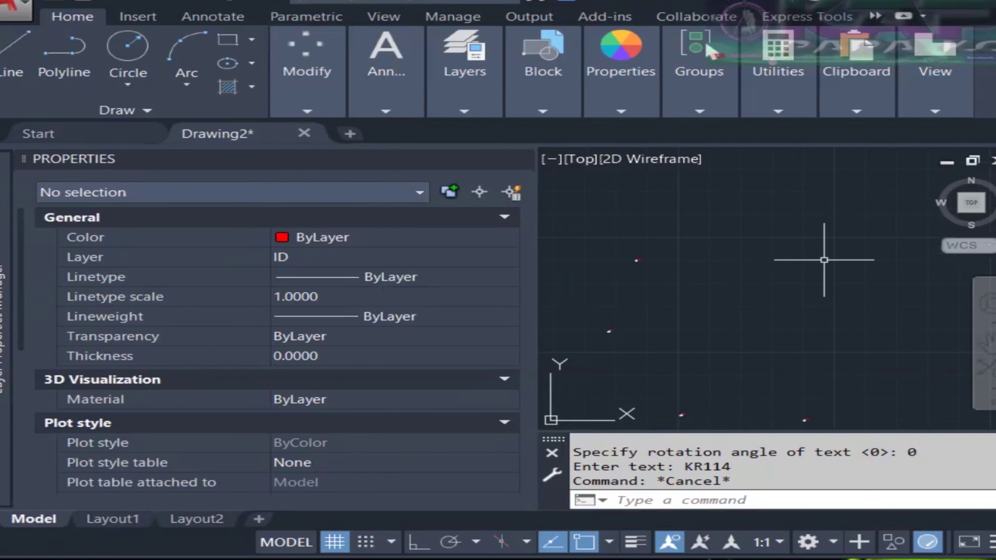
scroll(611, 278, "up", 6)
scroll(729, 211, "up", 2)
mouse_move(729, 212)
middle_mouse_down()
mouse_move(688, 356)
mouse_move(730, 275)
middle_mouse_up()
scroll(725, 328, "up", 2)
scroll(773, 278, "down", 8)
scroll(826, 268, "down", 7)
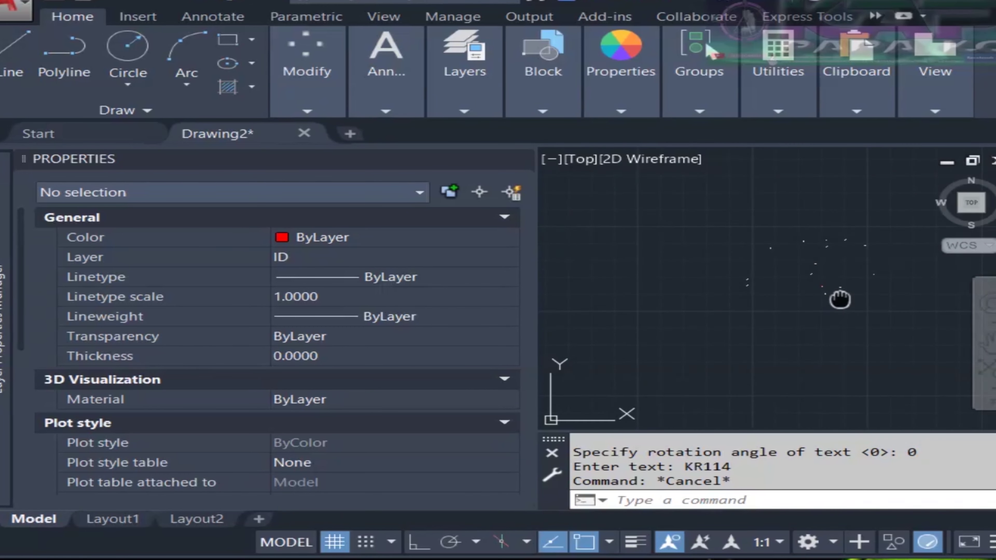
middle_click_drag(841, 299, 747, 264)
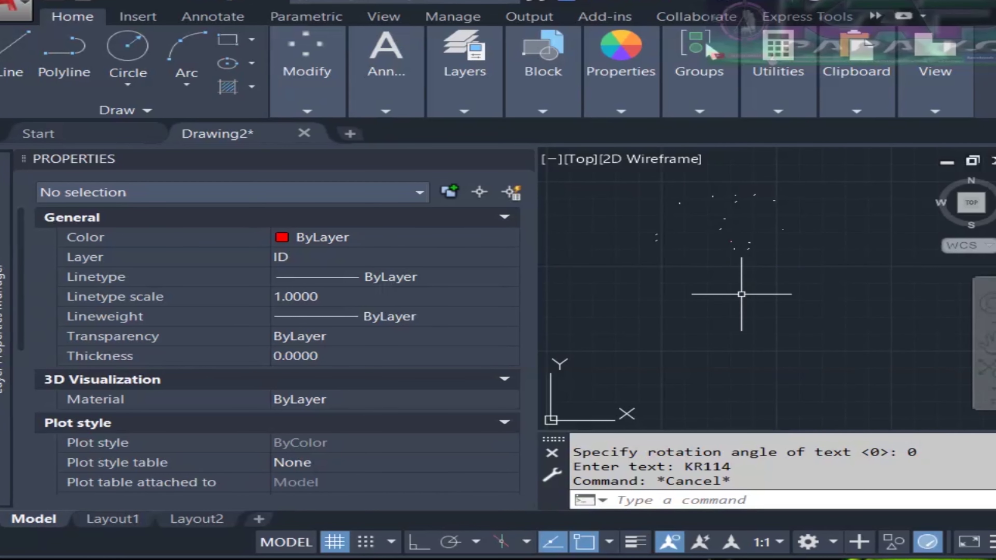
middle_click_drag(745, 261, 801, 321)
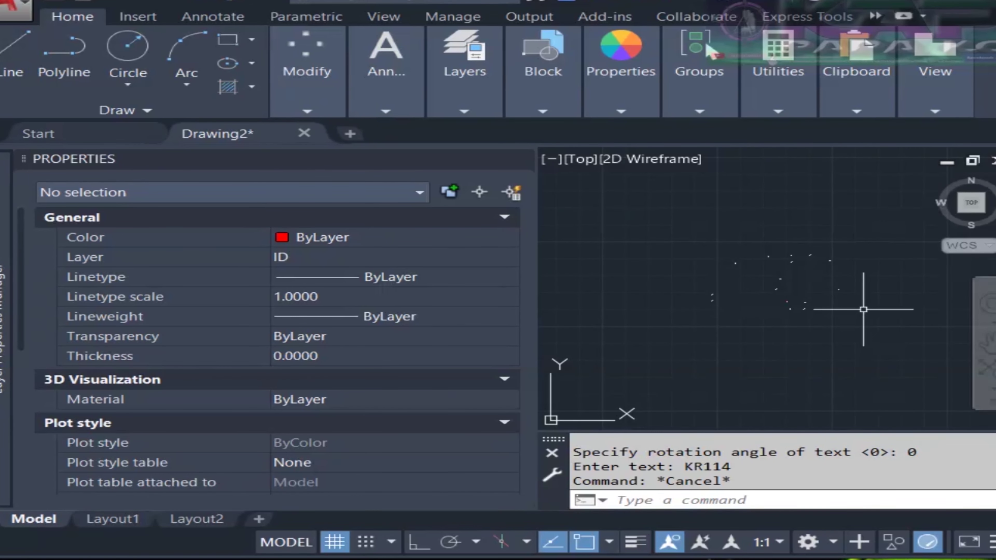